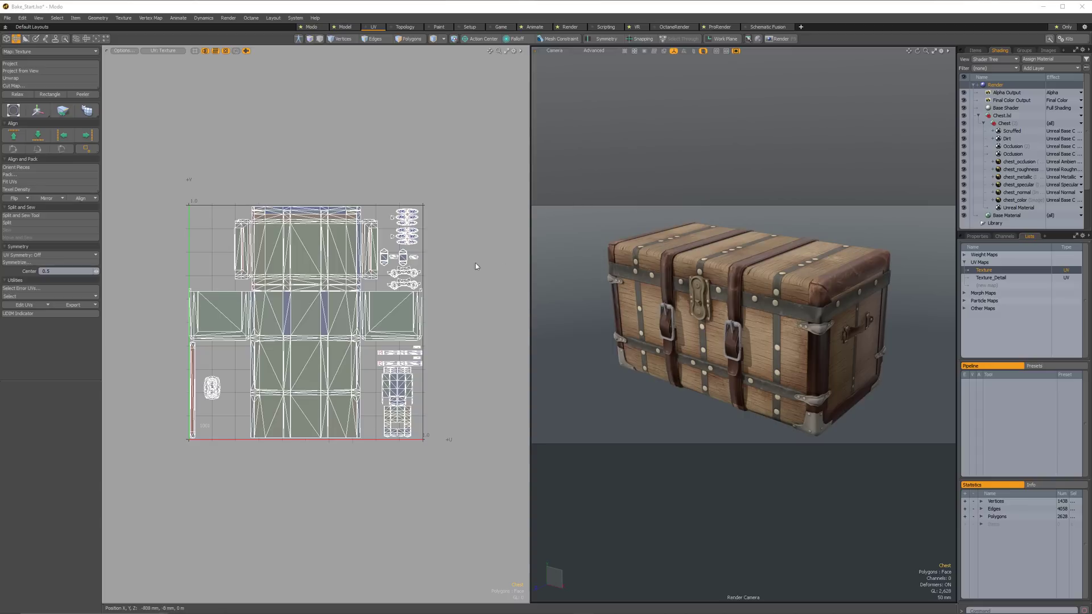
Check the chest's UV maps and hide the Scruffed, Dirt and Occlusion layers in the Shader Tree
click(165, 54)
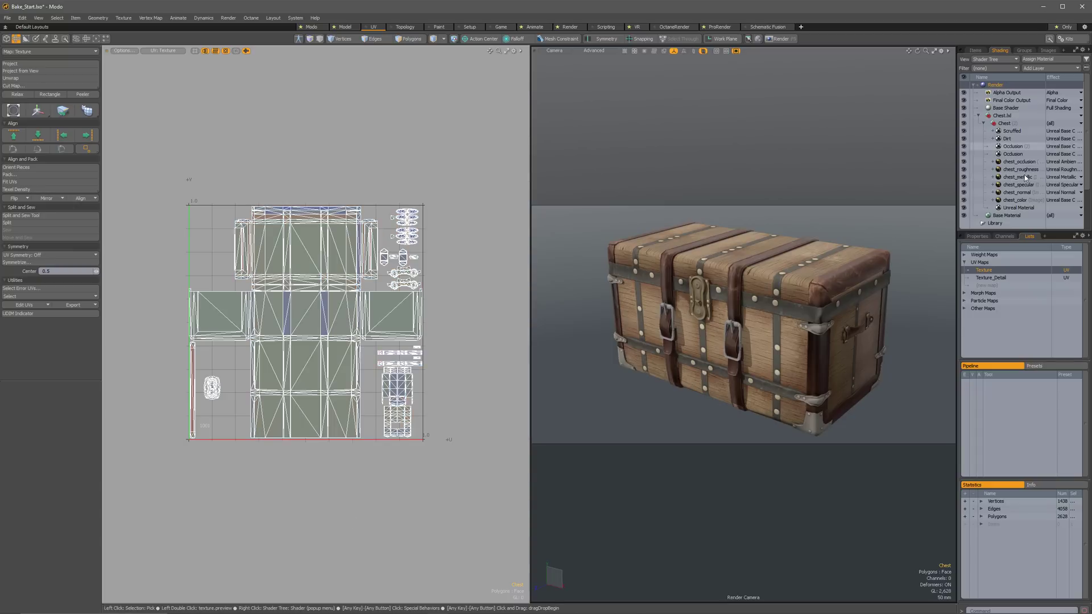
drag(963, 153, 968, 130)
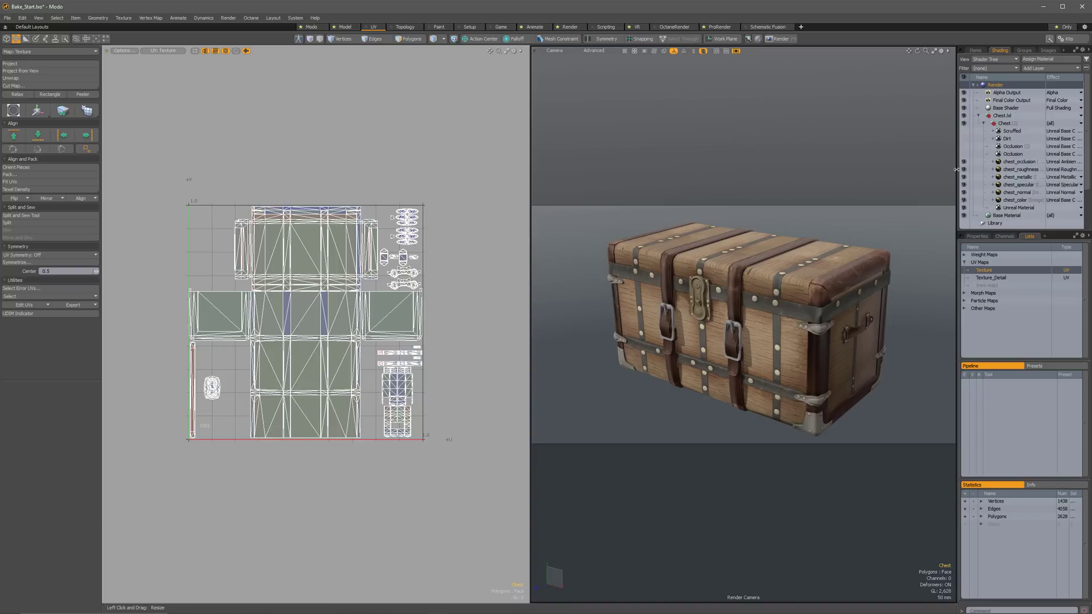
drag(955, 171, 922, 171)
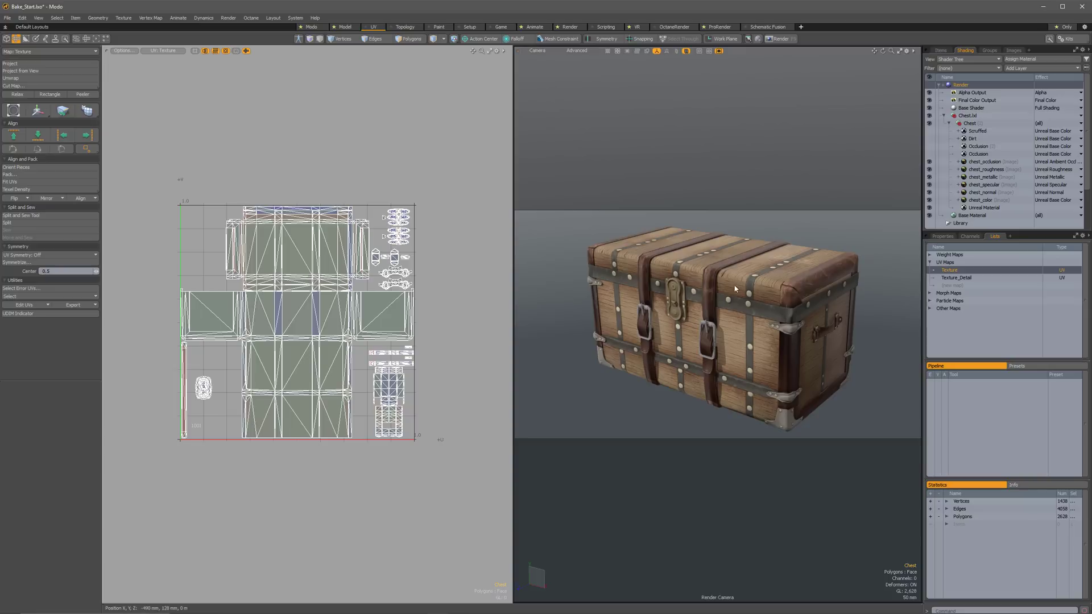
Inspect the chest_color texture image in the Image Viewer, then close it
double_click(981, 201)
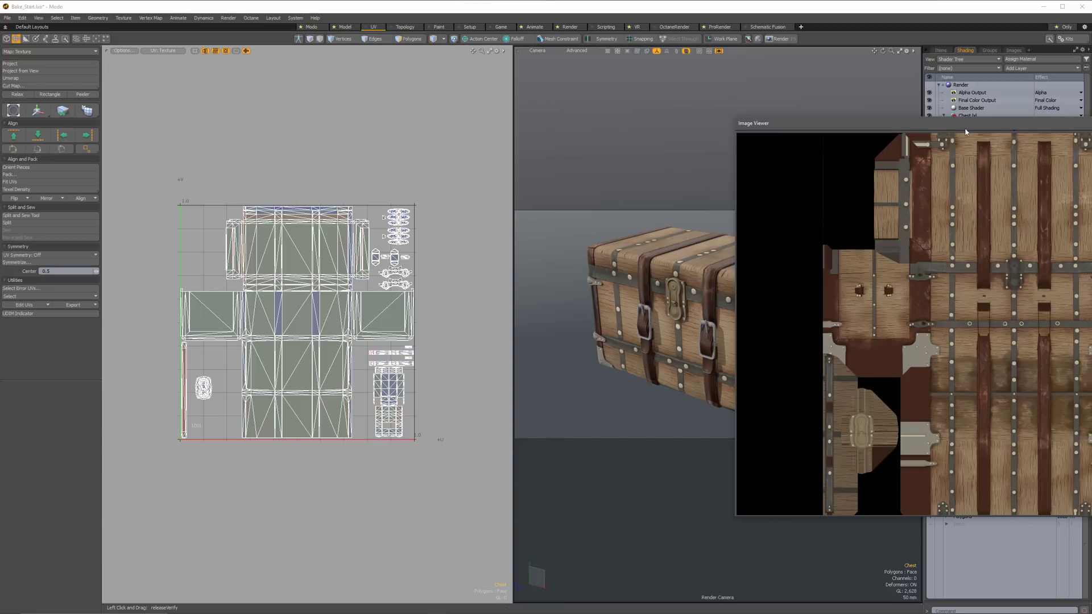
drag(967, 130, 660, 120)
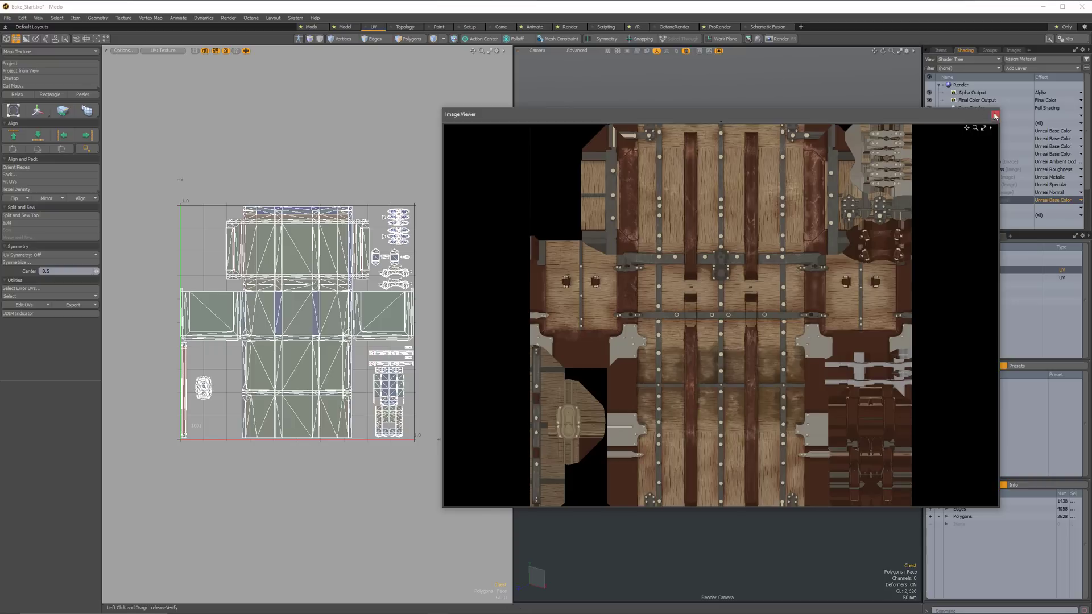
click(995, 115)
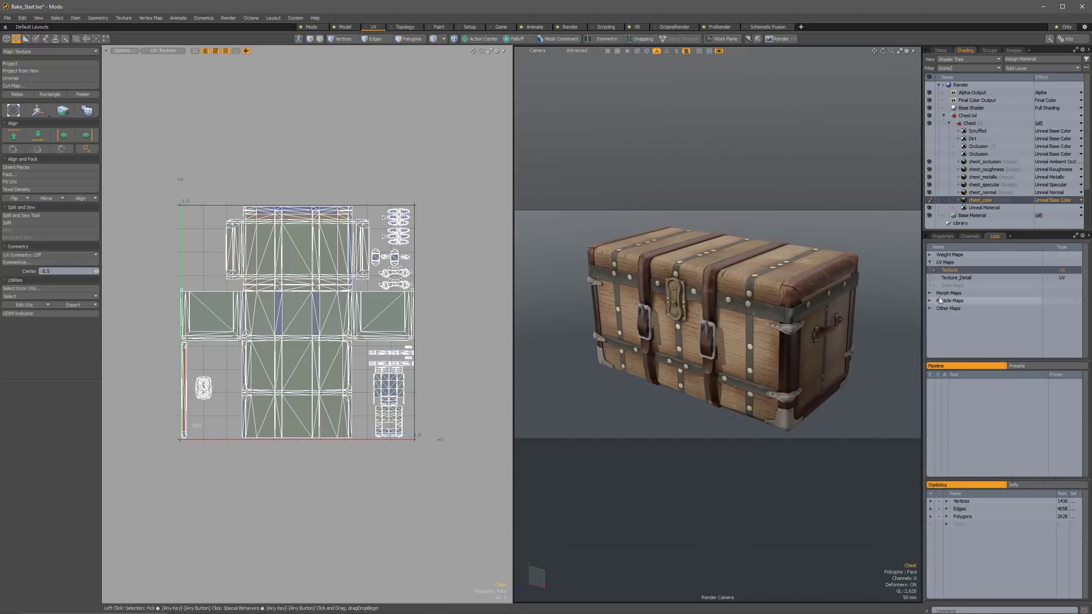
Copy the Texture UV map's layout
click(949, 277)
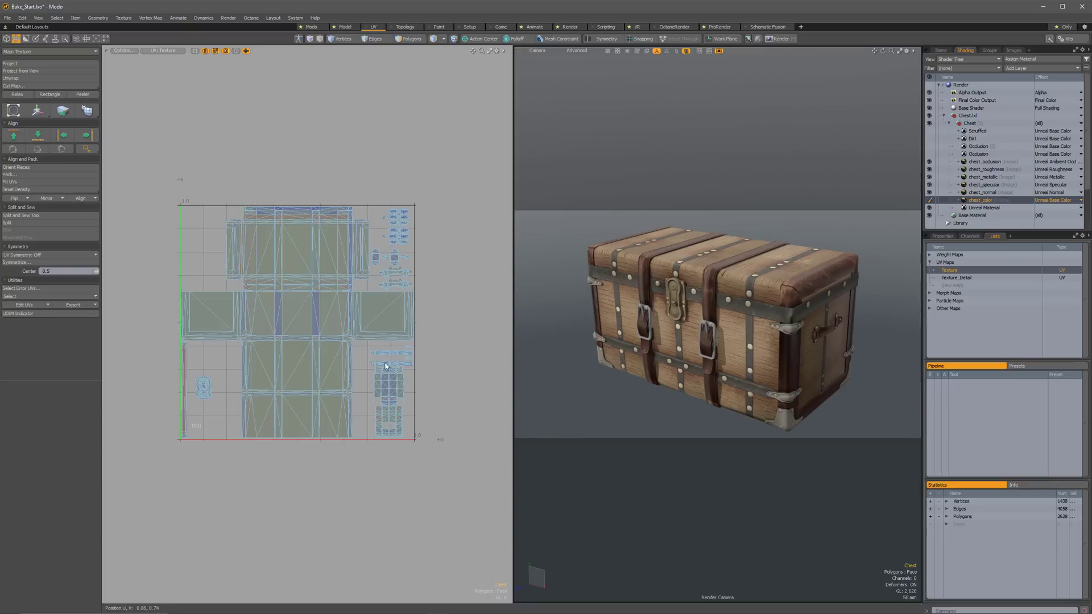
click(949, 270)
right_click(949, 273)
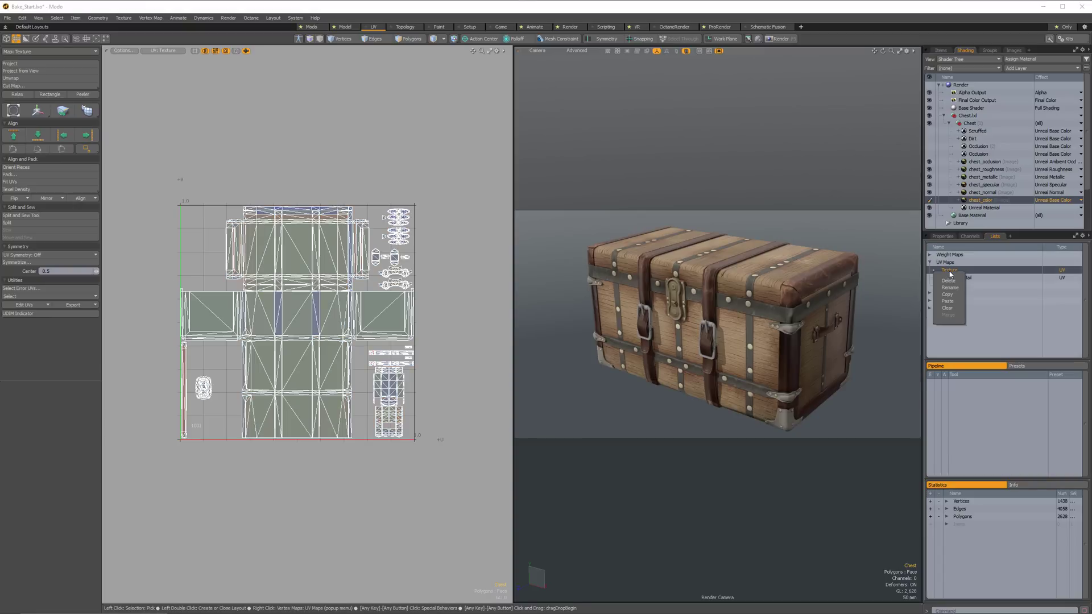
click(954, 287)
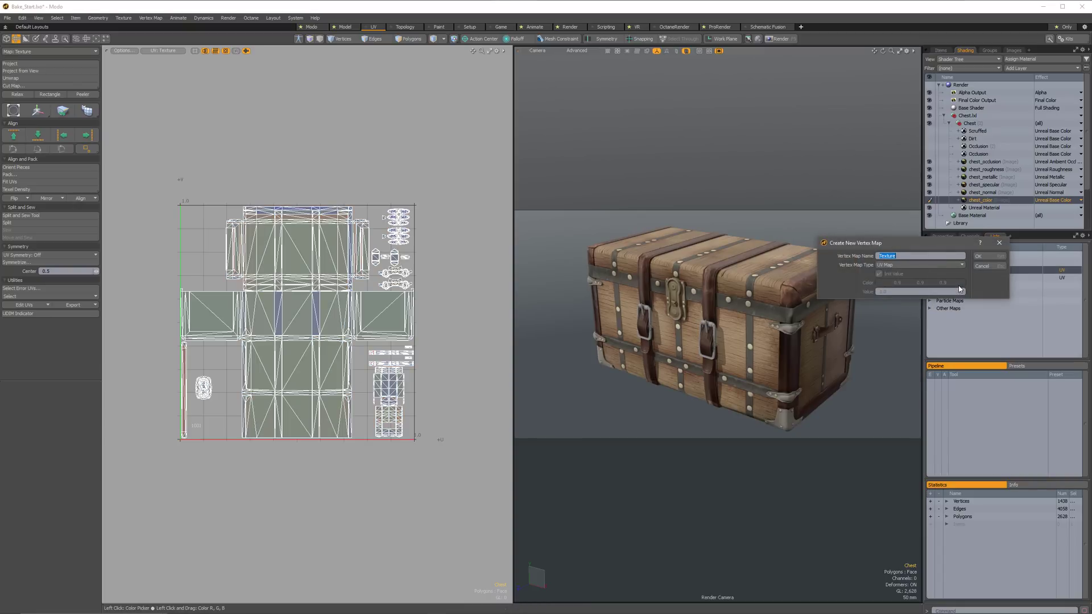
Create a new UV map named Transfer, paste the Texture layout into it, and bring up Pack UVs
text(Transfer)
key(Return)
right_click(960, 289)
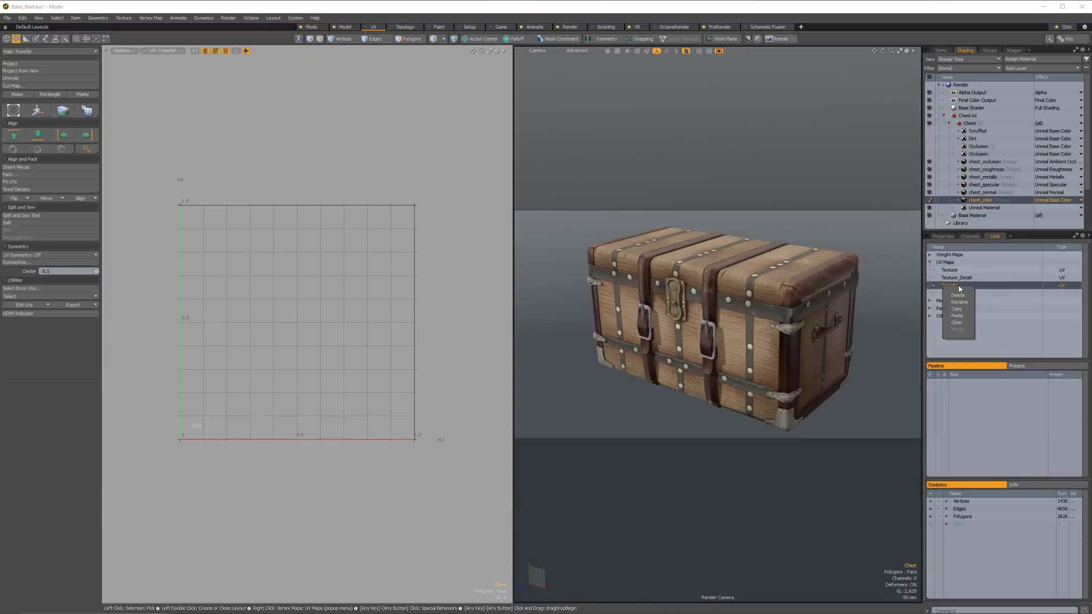
click(956, 317)
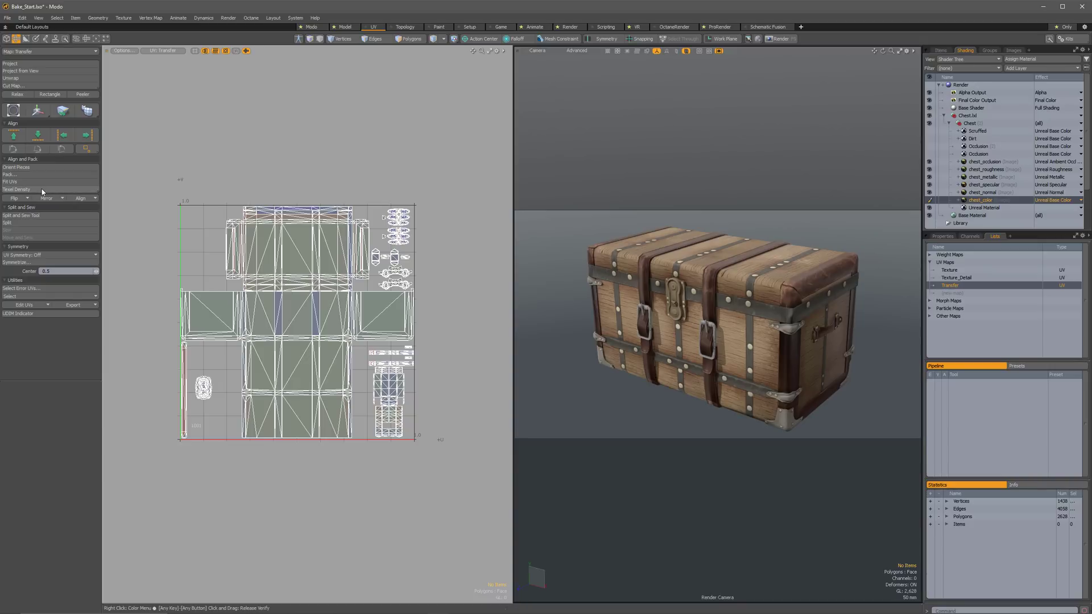
click(9, 174)
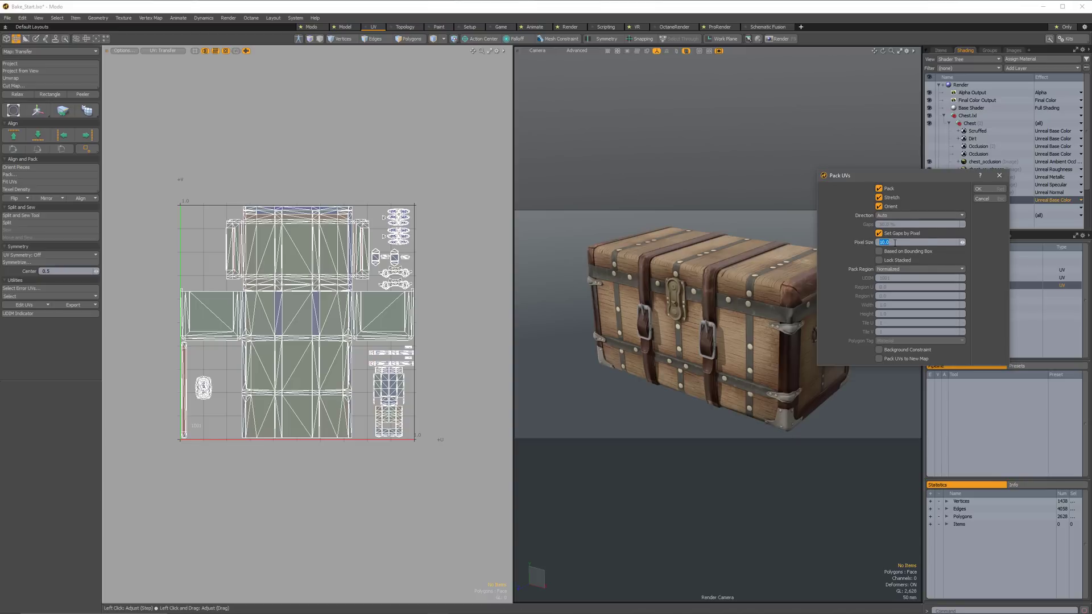
Repack the Transfer UV islands with pixel-based gaps and check the new layout
click(978, 189)
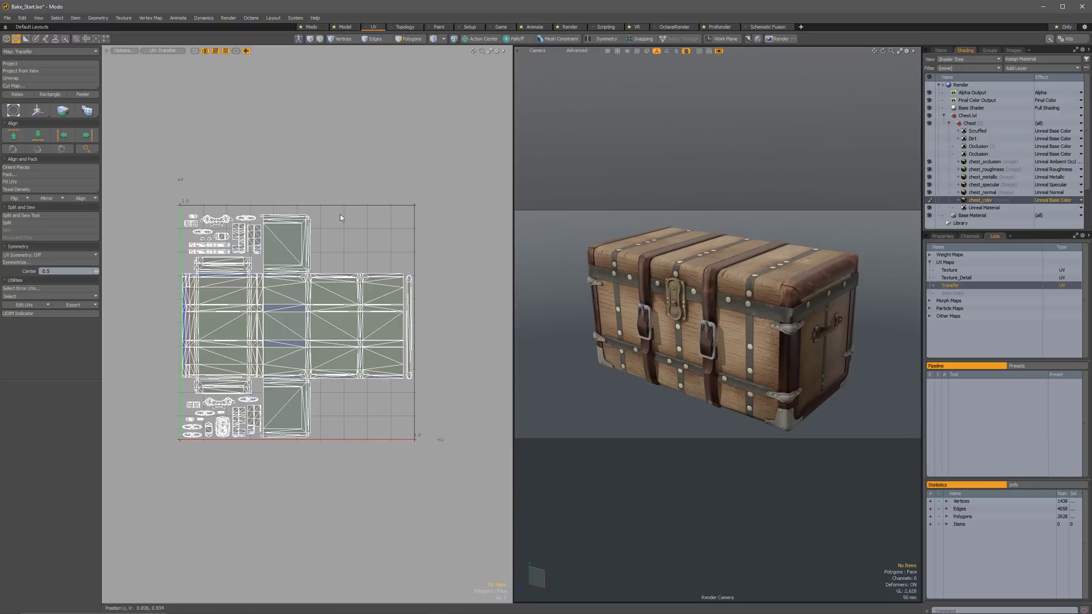
key(ctrl+a)
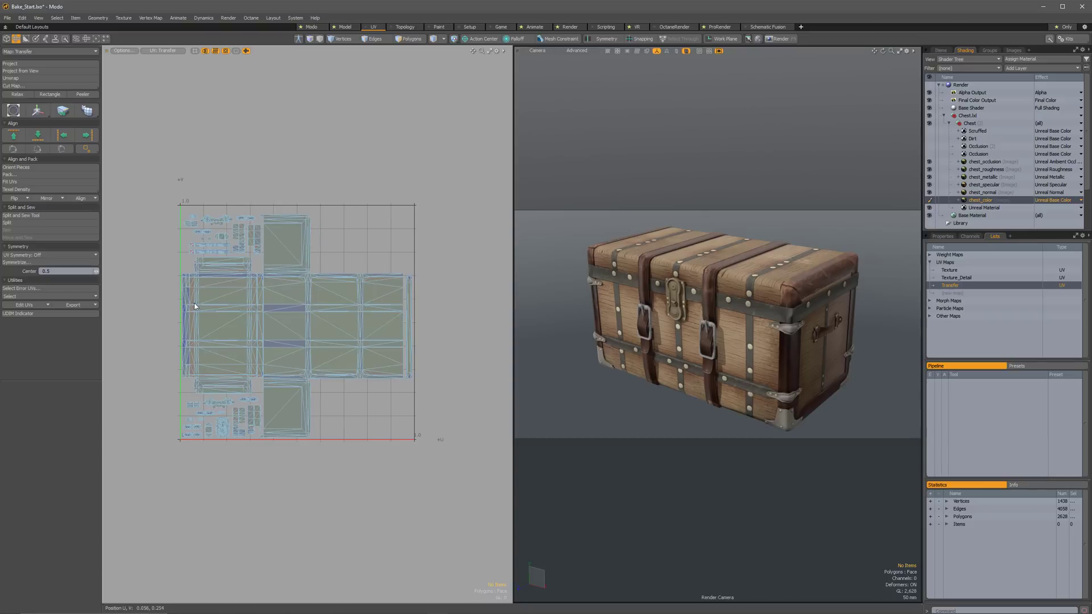
click(165, 240)
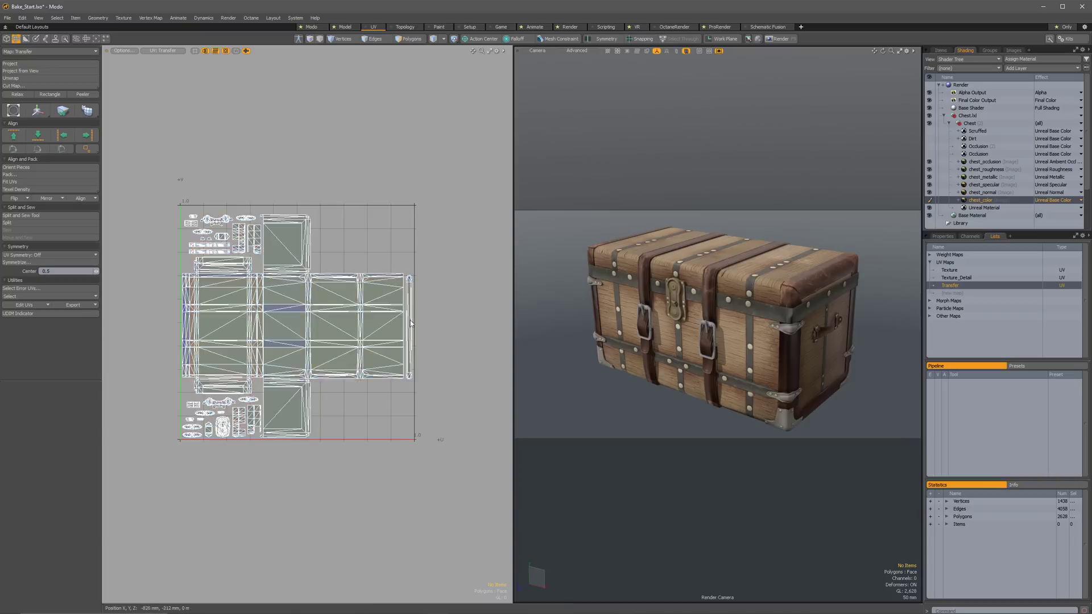
alt+drag(704, 335, 751, 316)
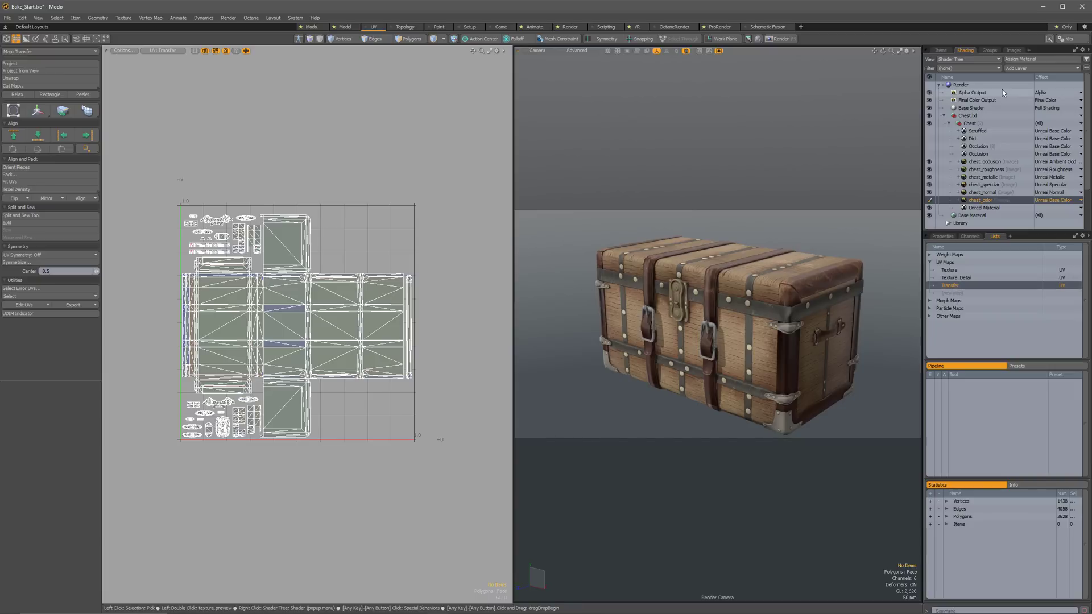
Add a new 2048 x 2048 image map layer saved as Diffuse_Transfer.tga to the chest material
click(1025, 69)
mouse_move(1018, 132)
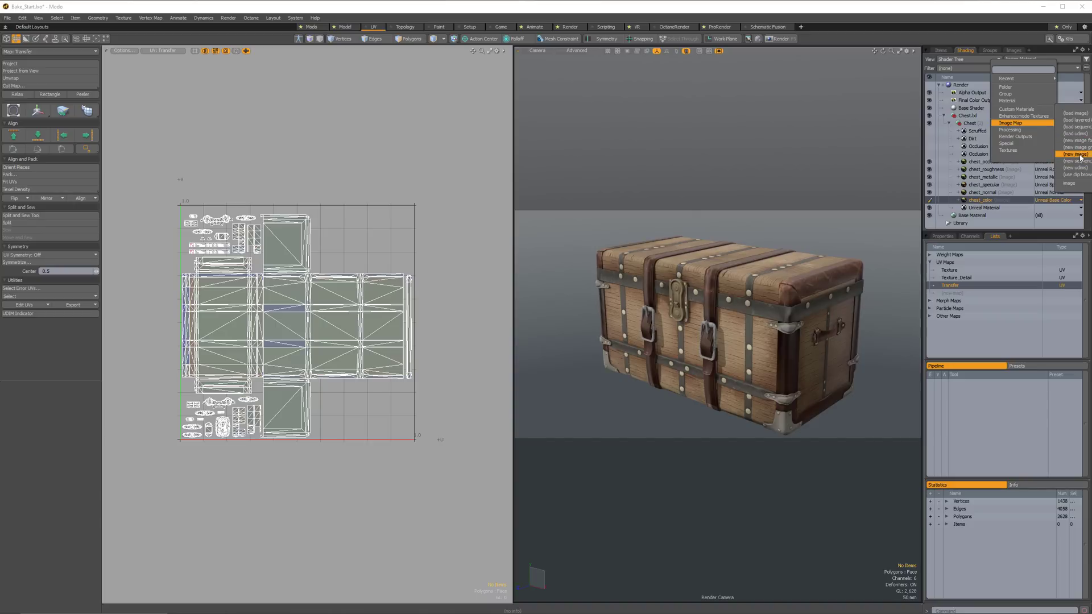
click(1057, 161)
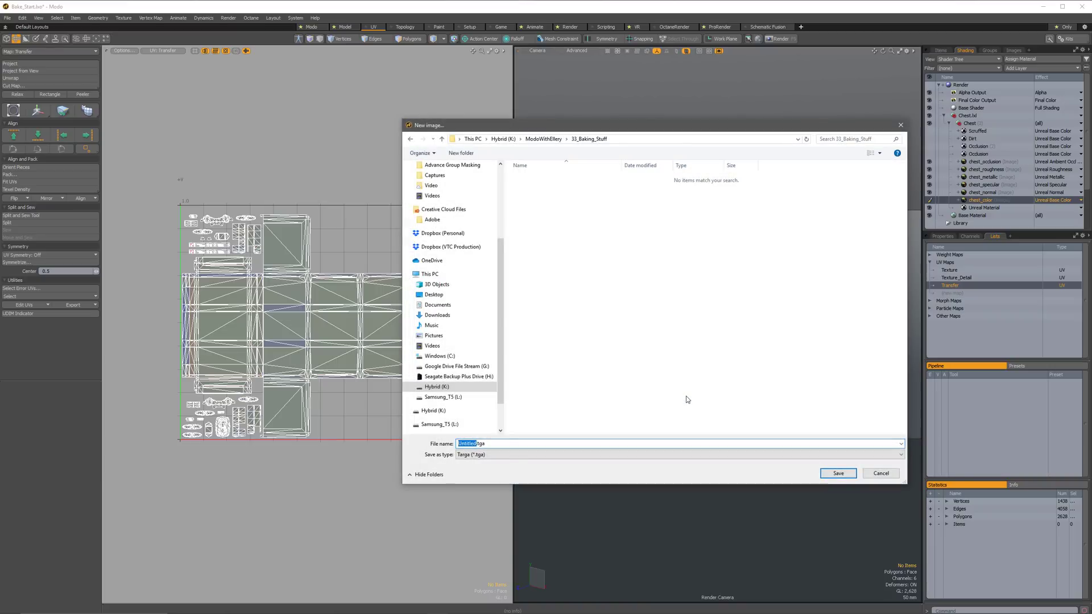
text(Diffuse_Transfer)
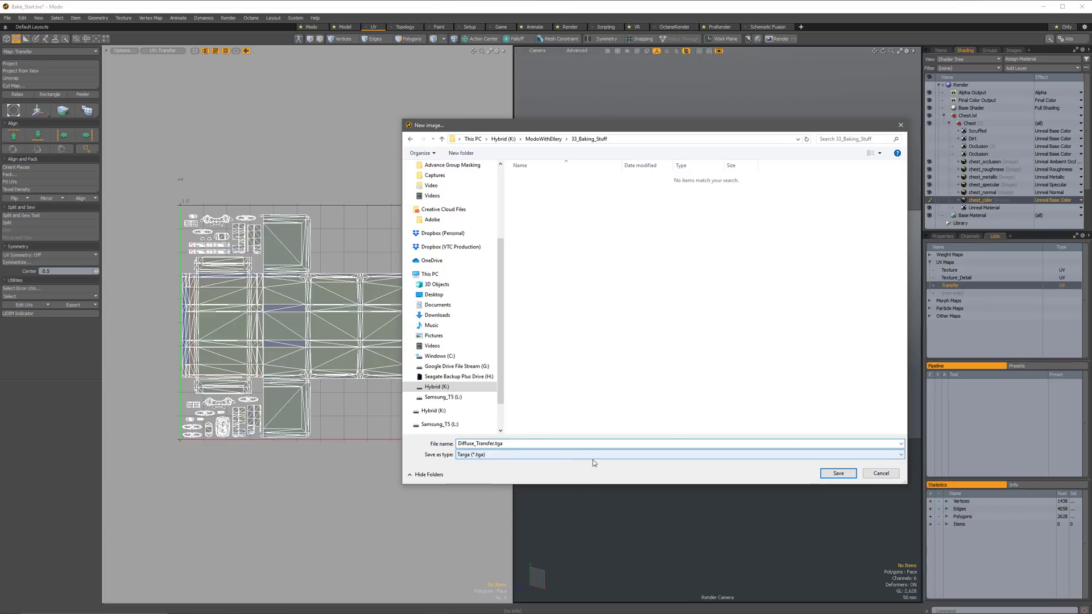
click(843, 476)
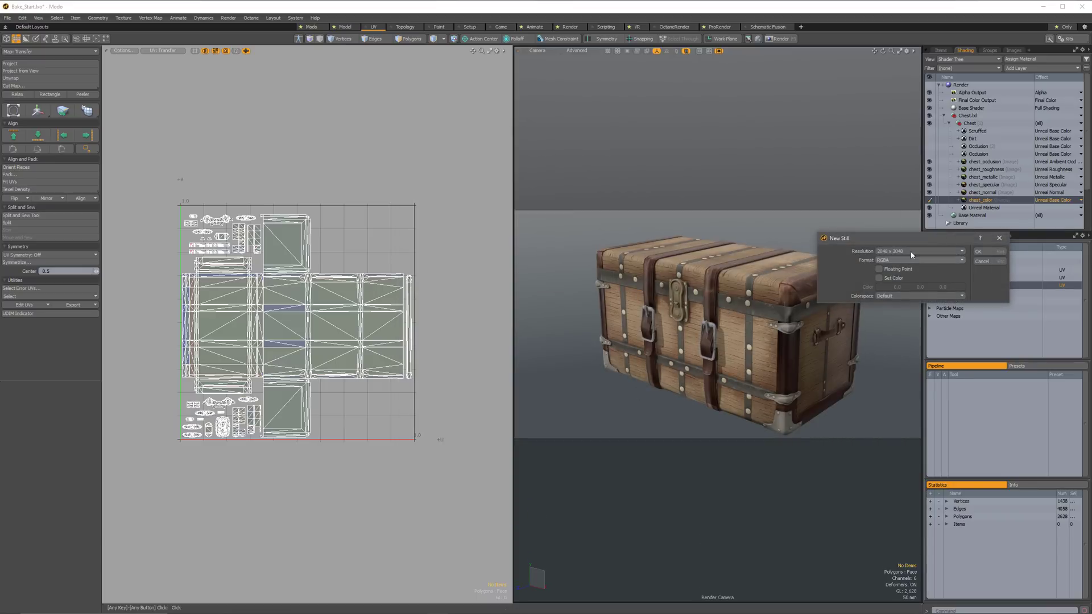
drag(871, 236, 630, 122)
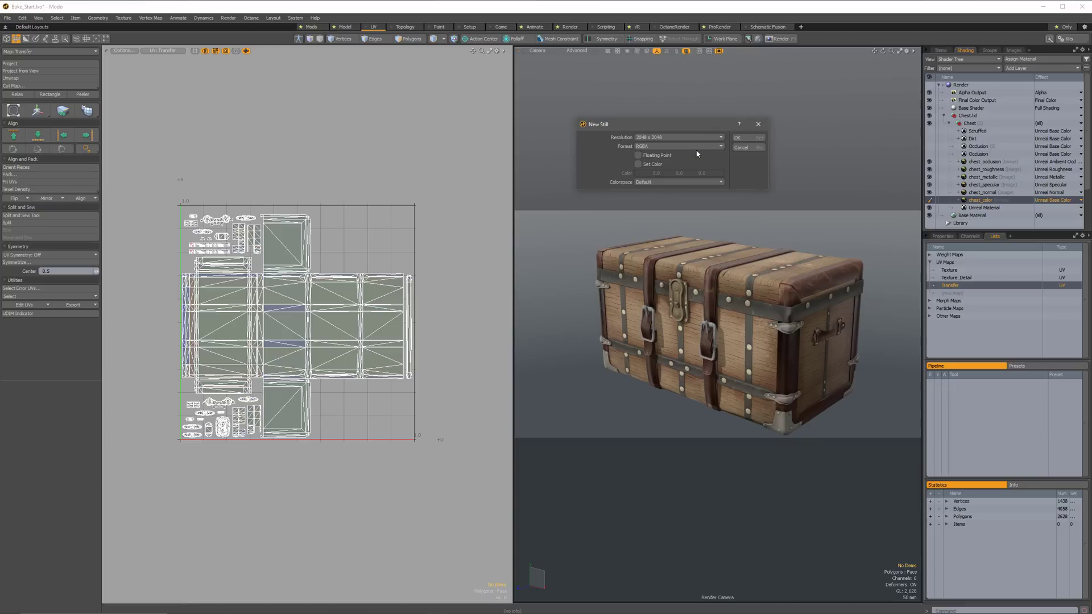
click(648, 146)
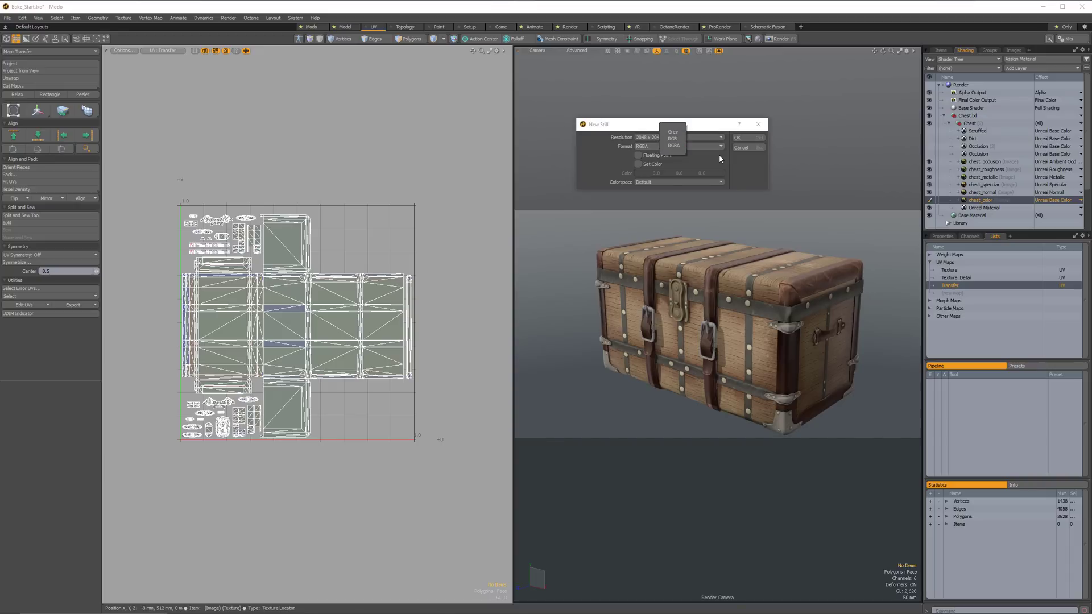
click(739, 137)
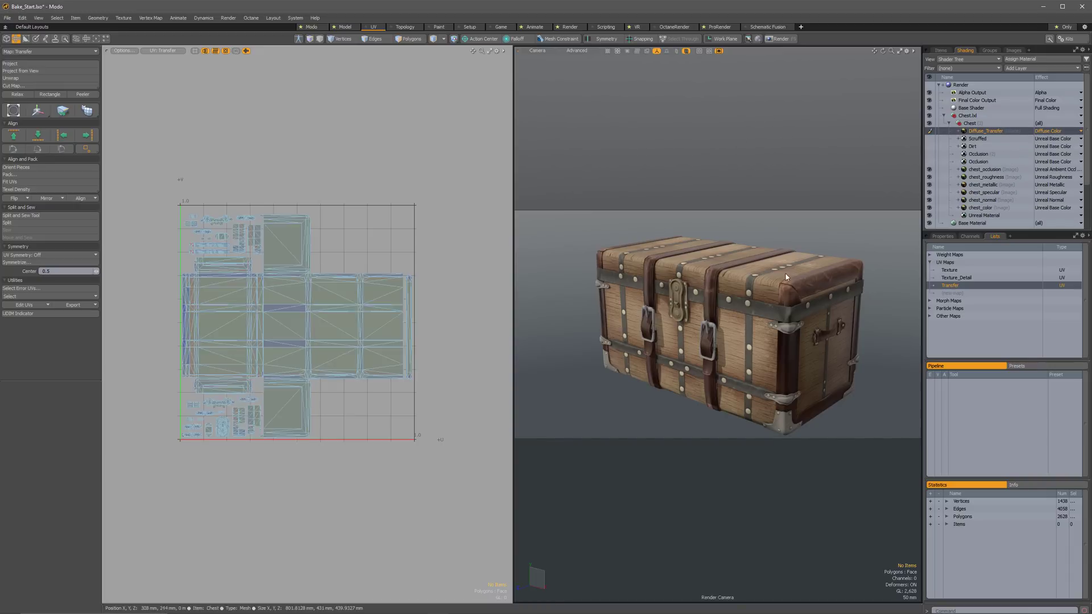
Set the Diffuse_Transfer layer's effect to Unreal Base Color
click(1041, 131)
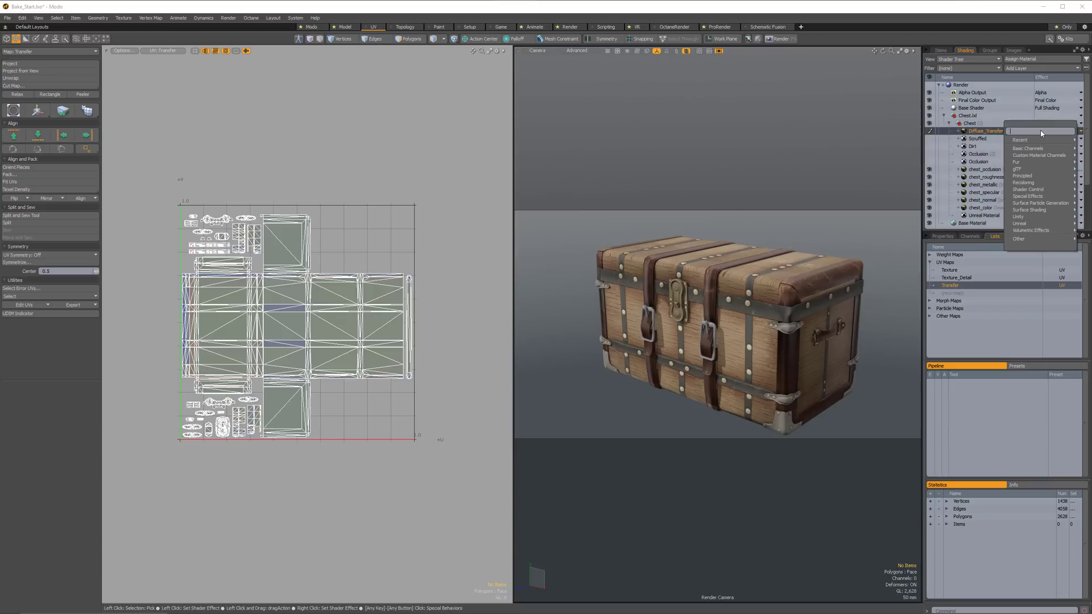
mouse_move(1032, 141)
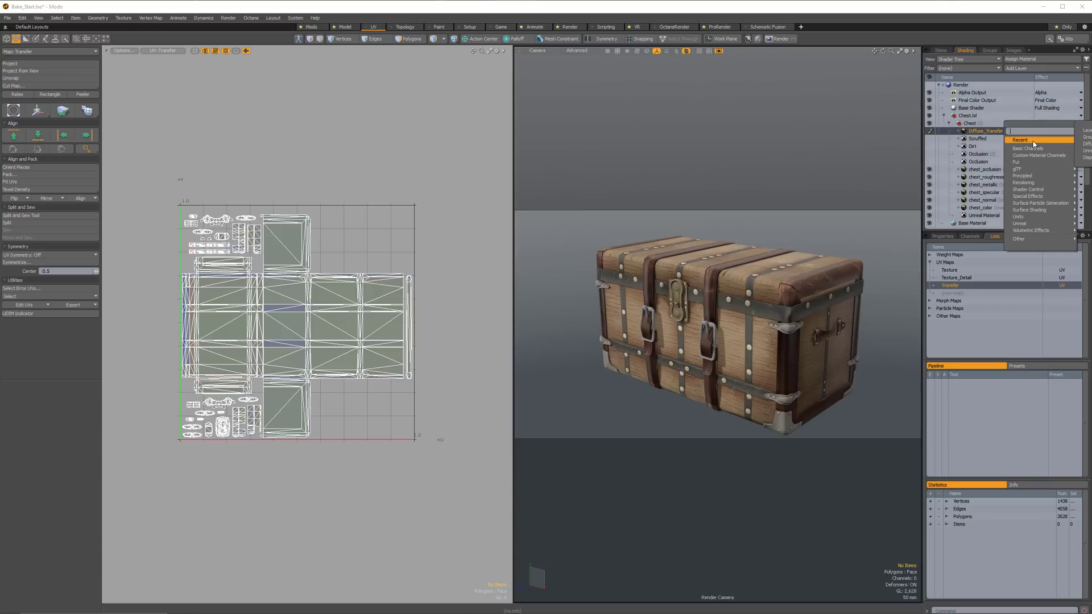
click(1083, 151)
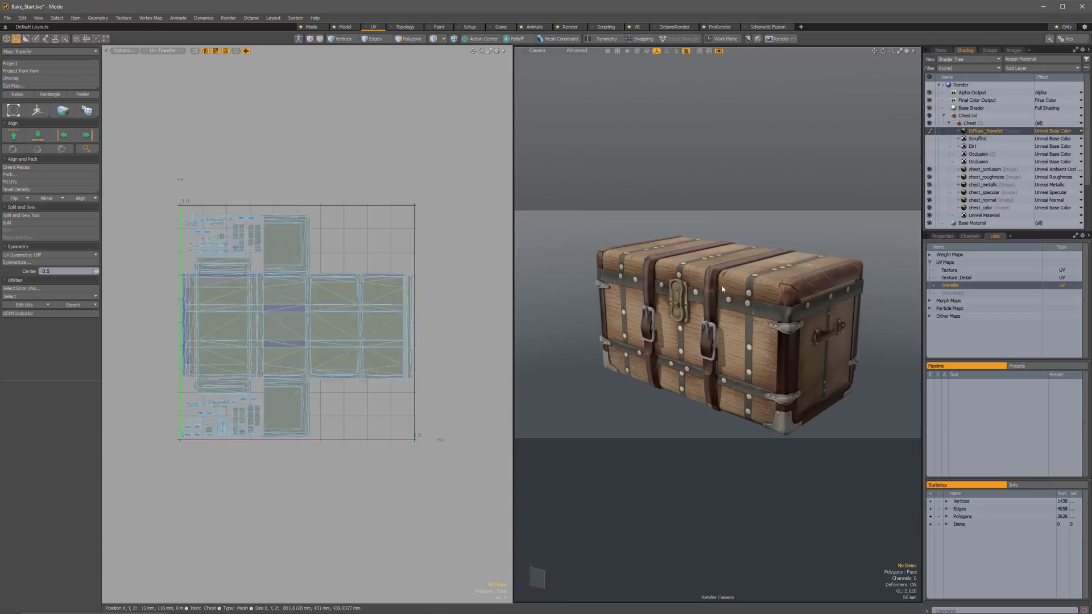
Preview-render the chest with Diffuse_Transfer toggled, then close the preview window
key(F9)
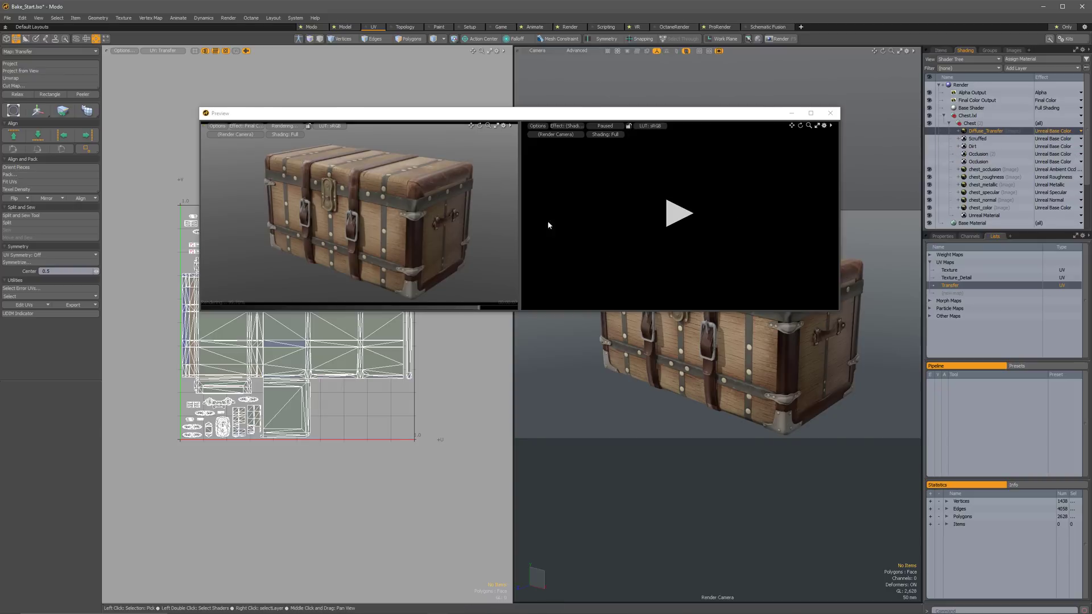
click(929, 131)
click(830, 113)
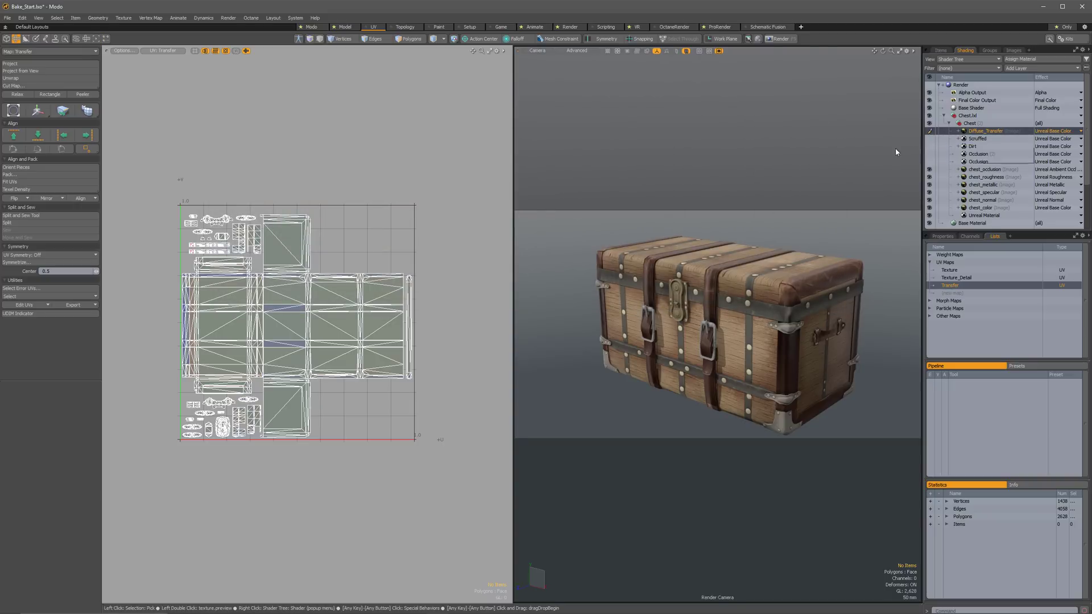
Confirm Diffuse_Transfer uses the Transfer UV map and bring up its layer menu
click(948, 237)
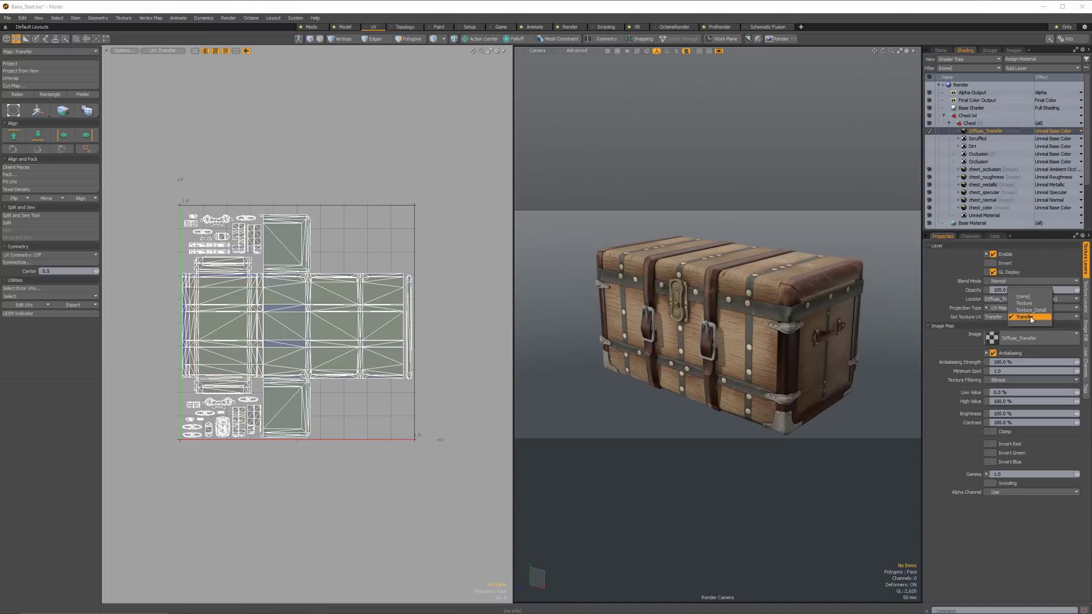
click(1031, 319)
click(1059, 324)
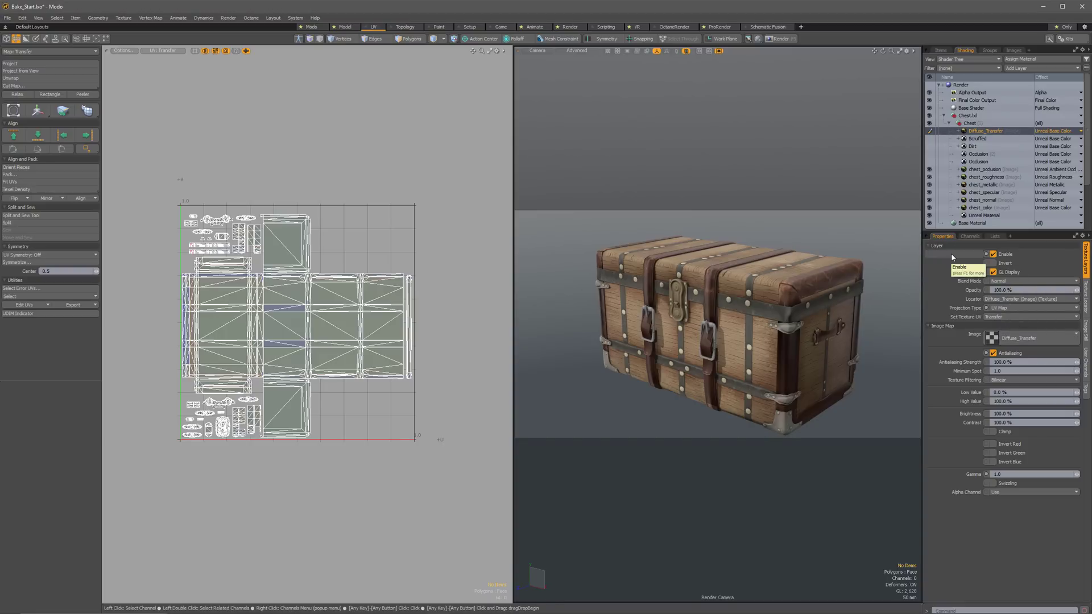
right_click(977, 131)
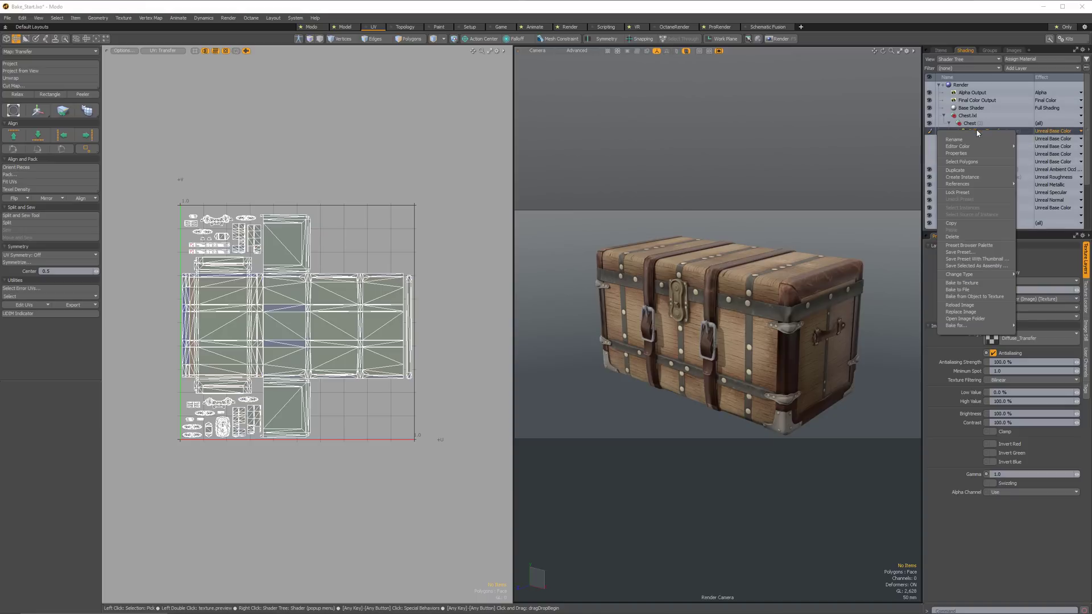
Bake to Texture into Diffuse_Transfer, then close the finished bake render
click(972, 284)
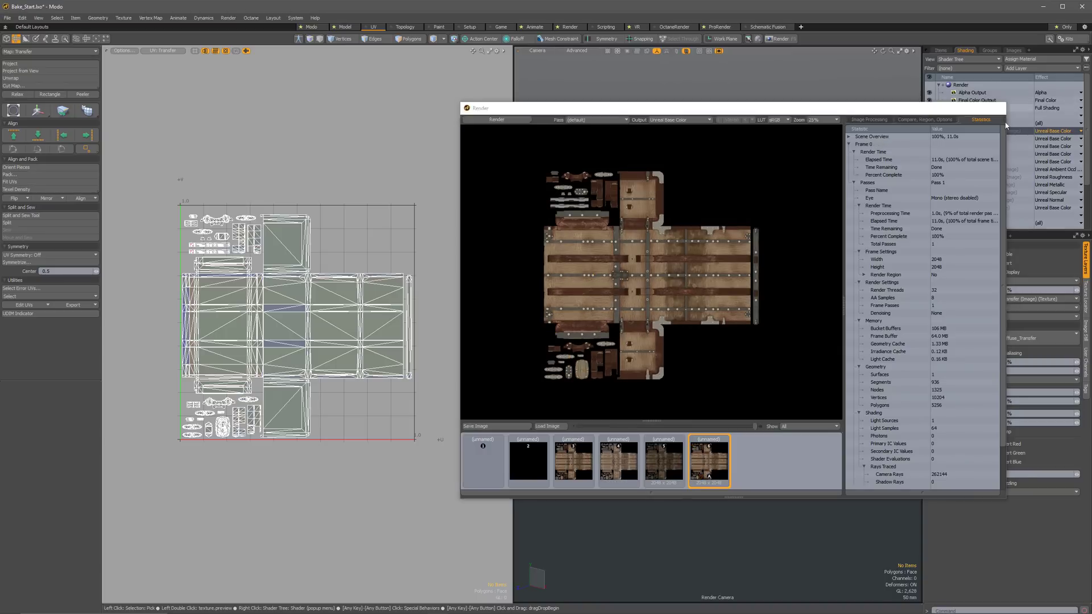
click(996, 107)
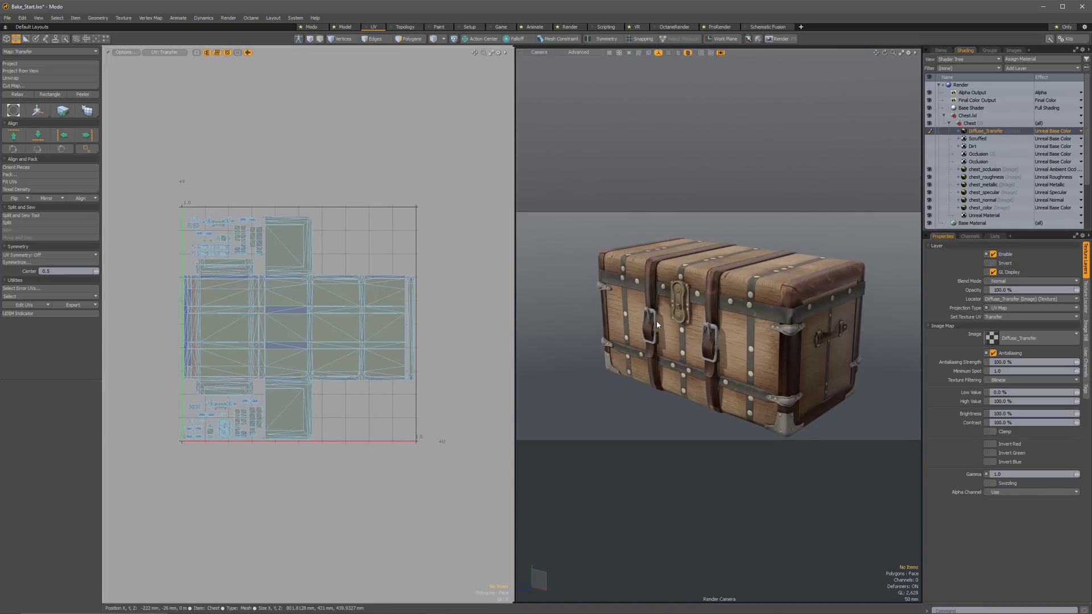
Maximize the 3D view and toggle the baked Diffuse_Transfer layer off and on to compare
key(ctrl+space)
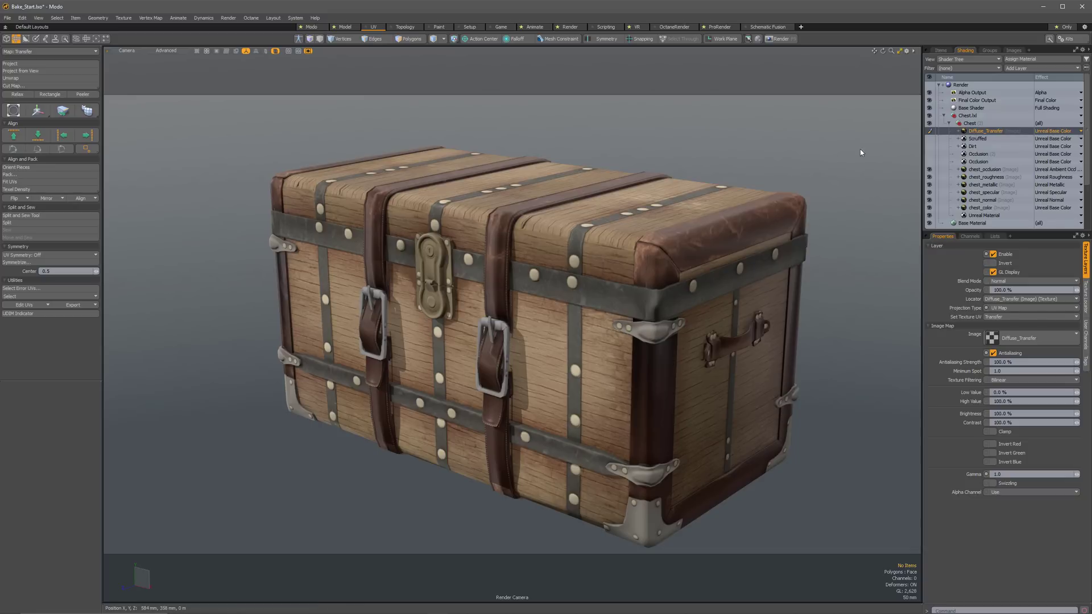
click(929, 130)
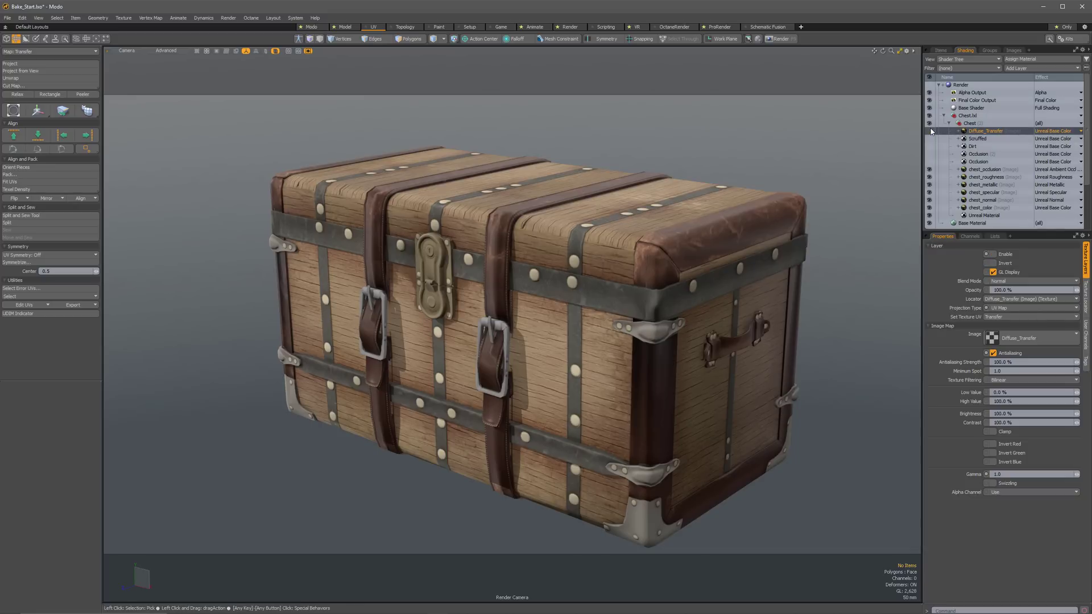
click(930, 130)
click(930, 131)
click(930, 130)
Zoom in on the lid corner and compare detail with the baked layer on and off
mouse_move(705, 244)
ctrl+alt+mouse_down()
mouse_move(739, 251)
mouse_move(692, 228)
mouse_move(748, 231)
mouse_move(726, 242)
ctrl+alt+mouse_up()
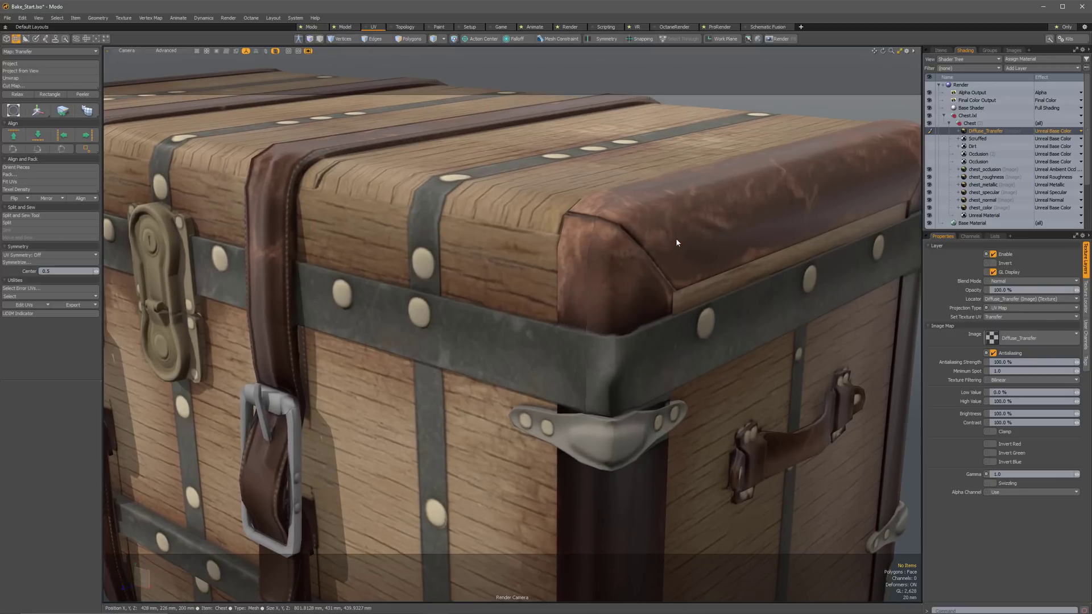
click(929, 131)
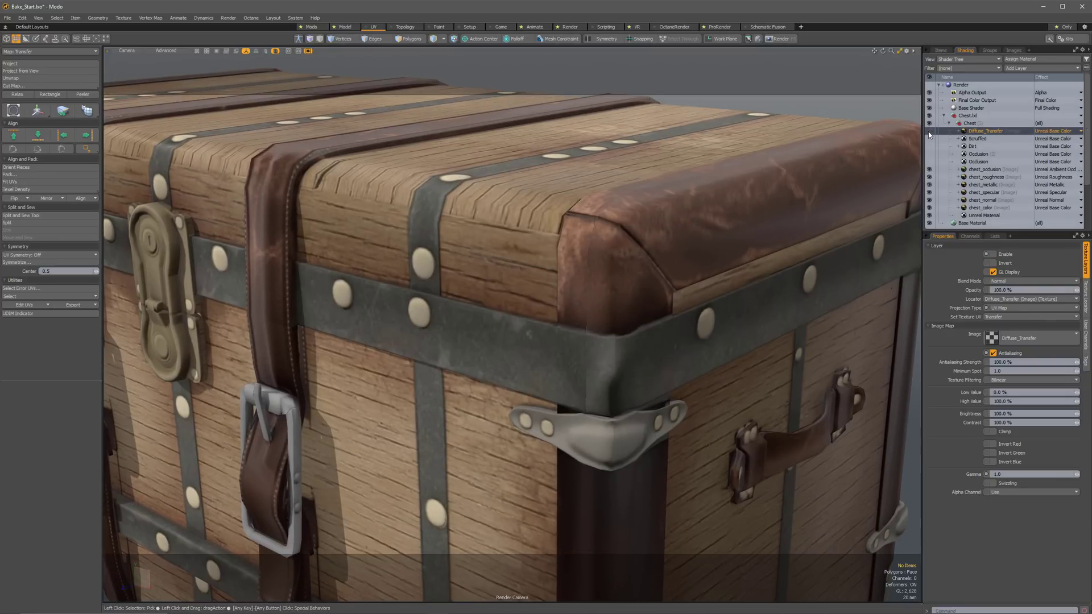
click(929, 131)
click(929, 131)
click(929, 131)
click(928, 131)
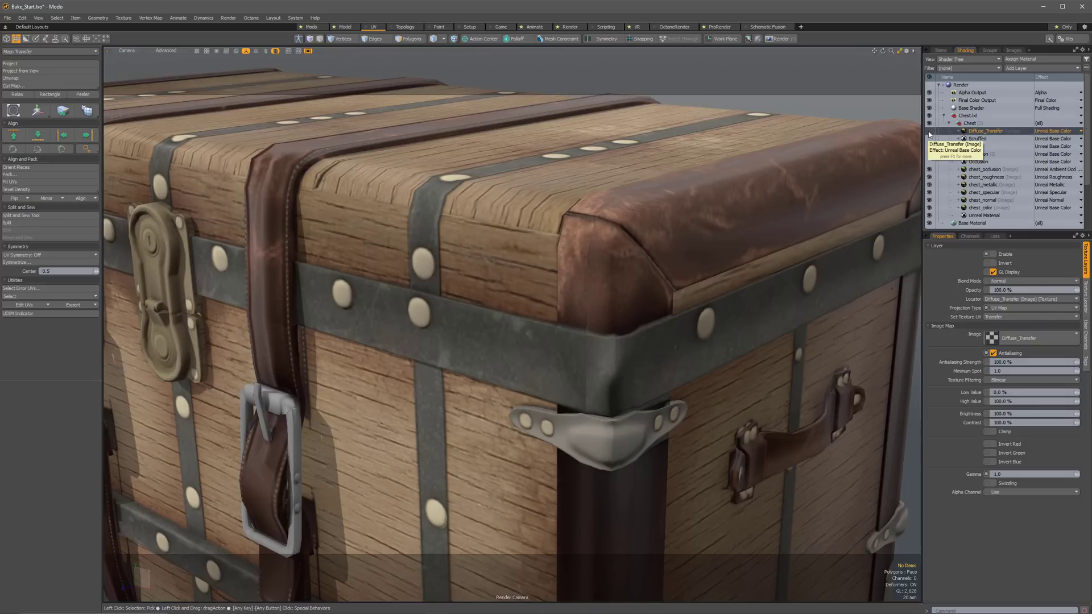
click(928, 132)
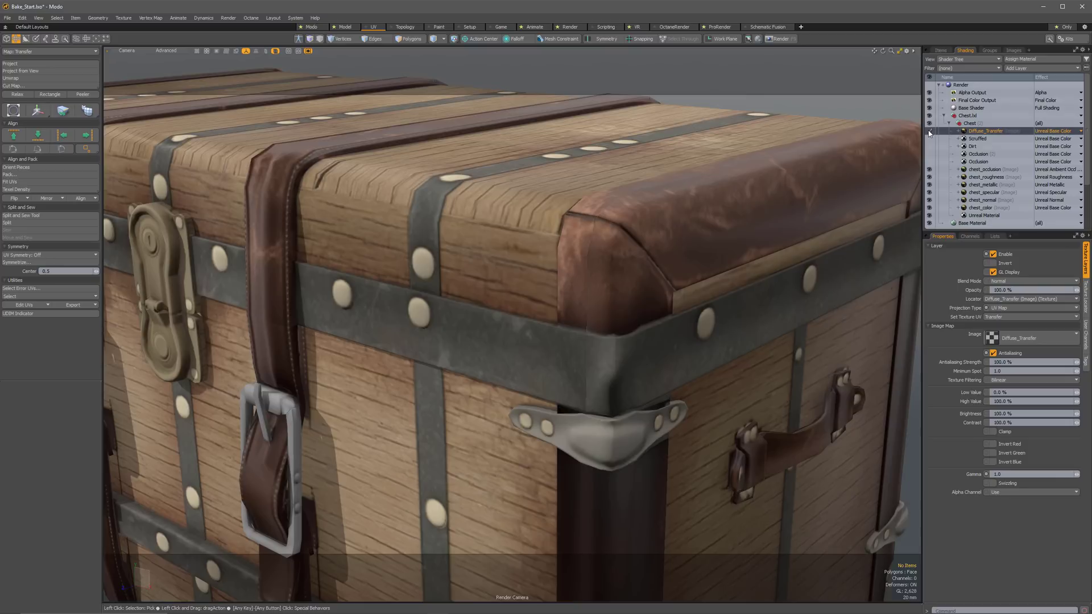
click(929, 131)
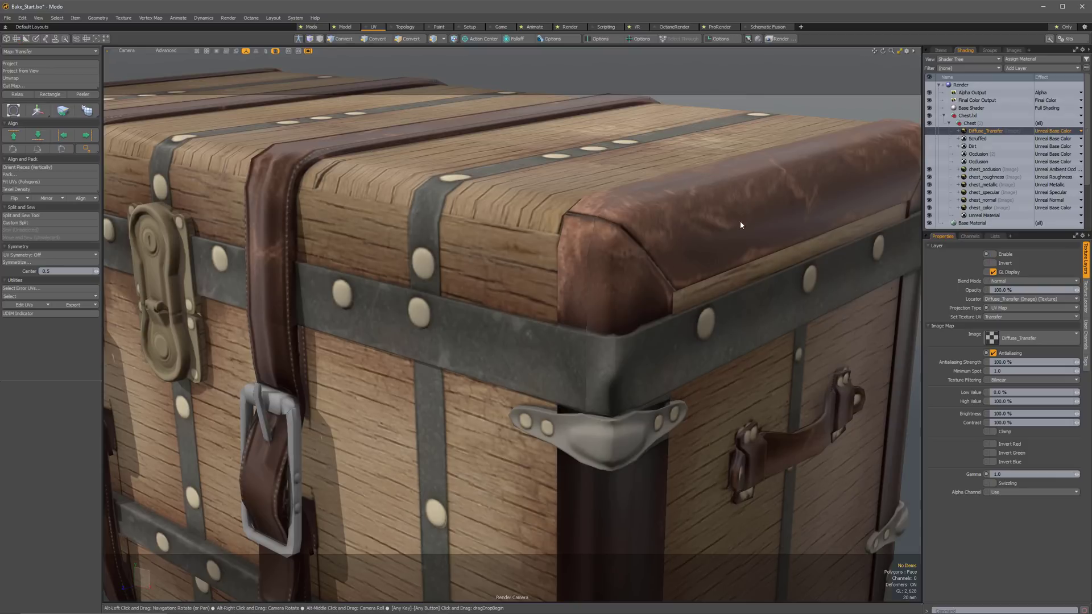
click(929, 131)
Zoom out to the whole chest, compare again, and leave Diffuse_Transfer hidden
ctrl+alt+drag(680, 244, 559, 260)
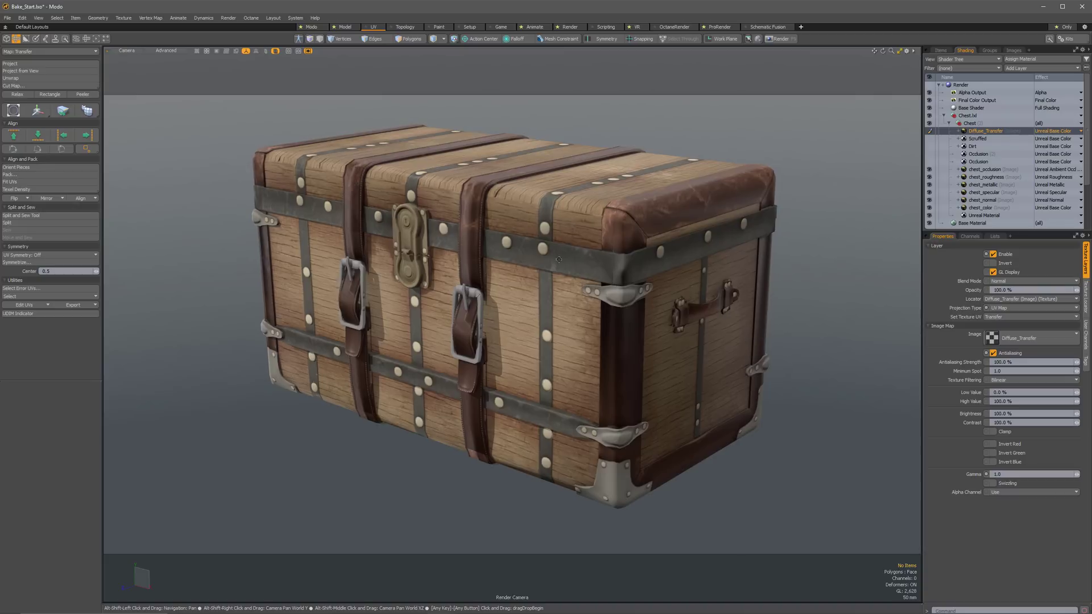
click(929, 132)
click(930, 131)
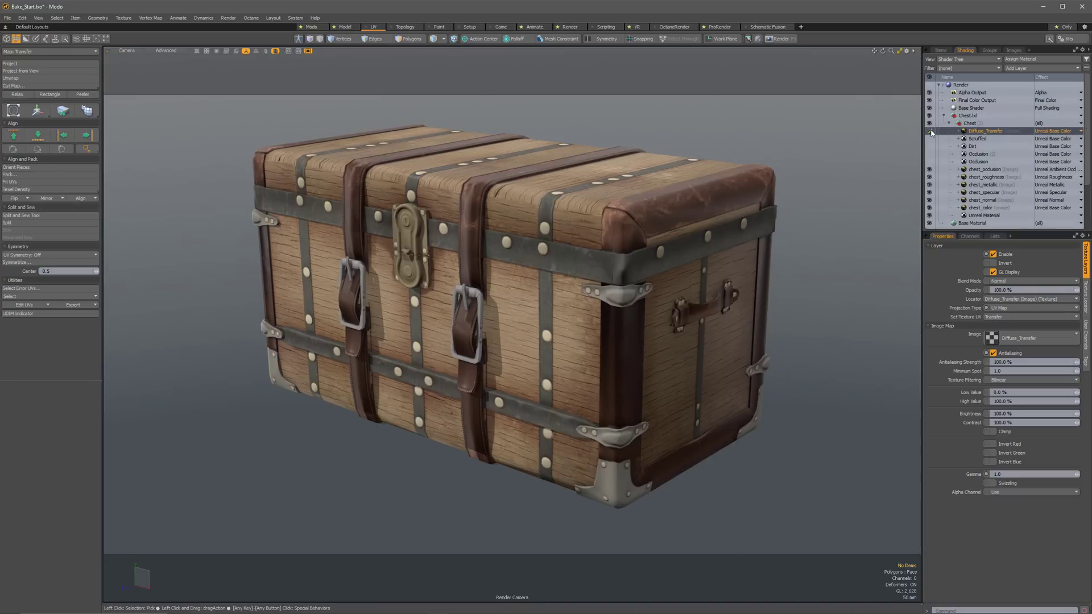
click(930, 131)
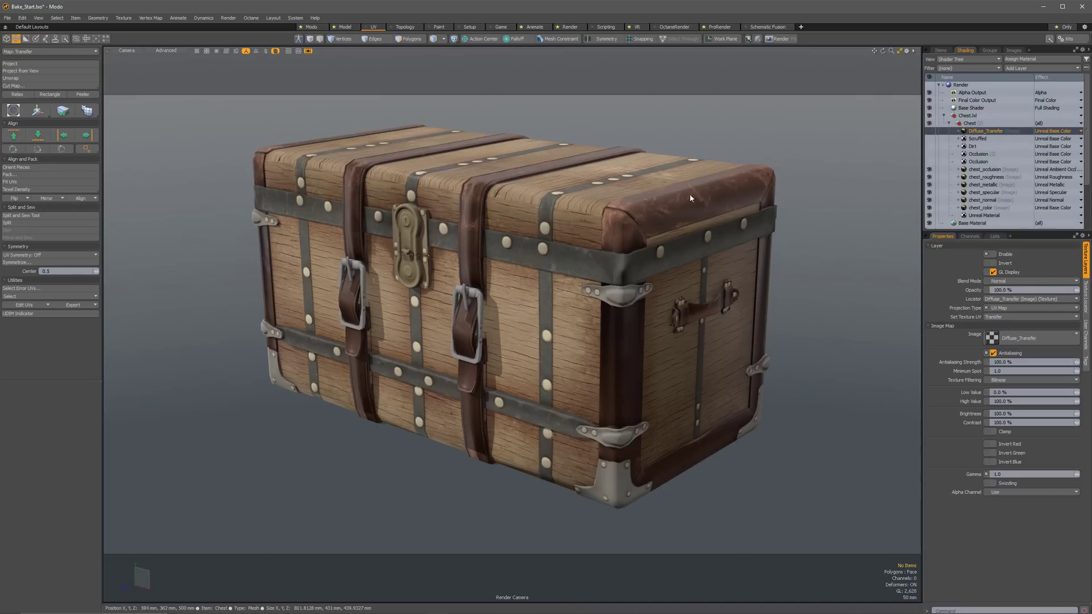
double_click(964, 132)
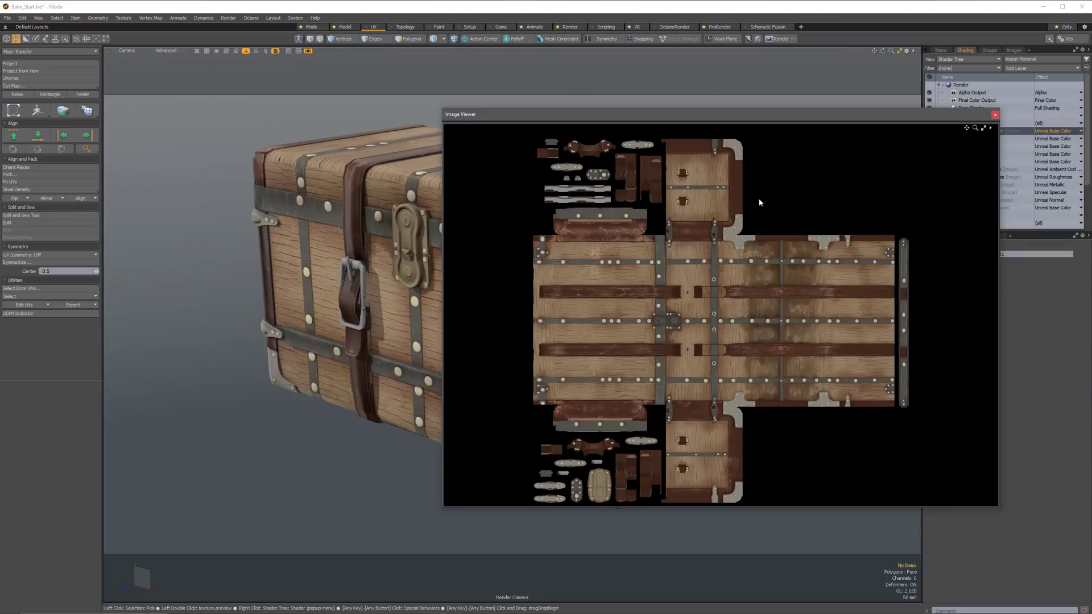
drag(746, 116, 557, 109)
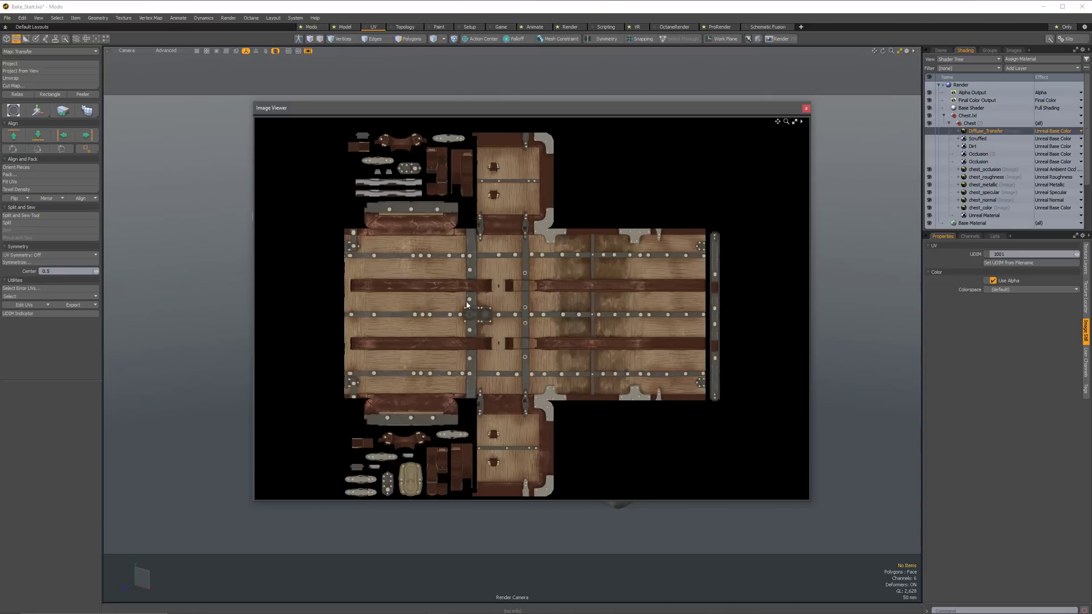
click(976, 209)
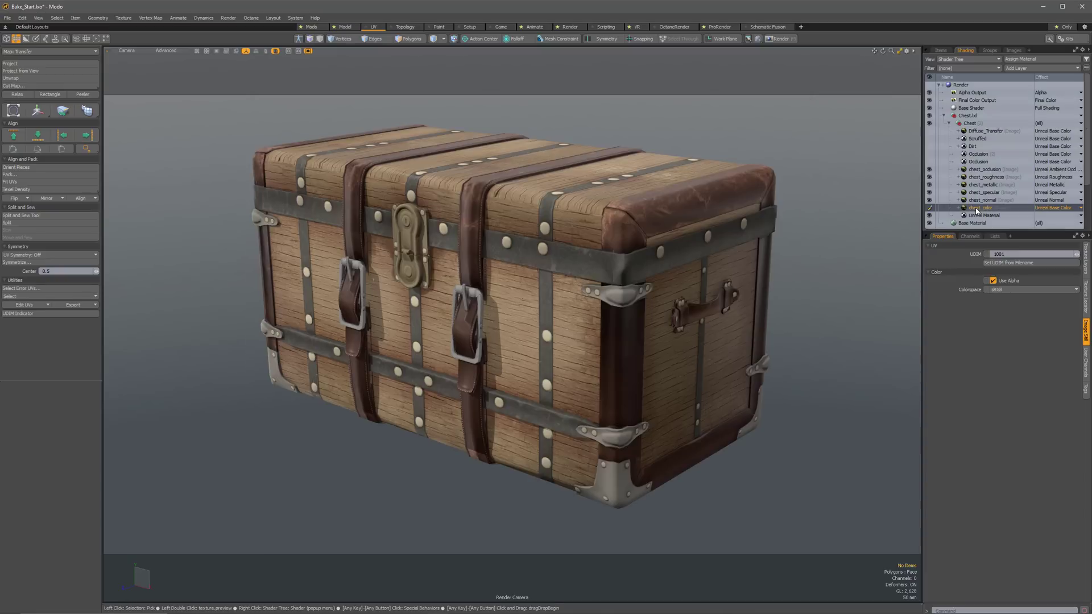
double_click(976, 208)
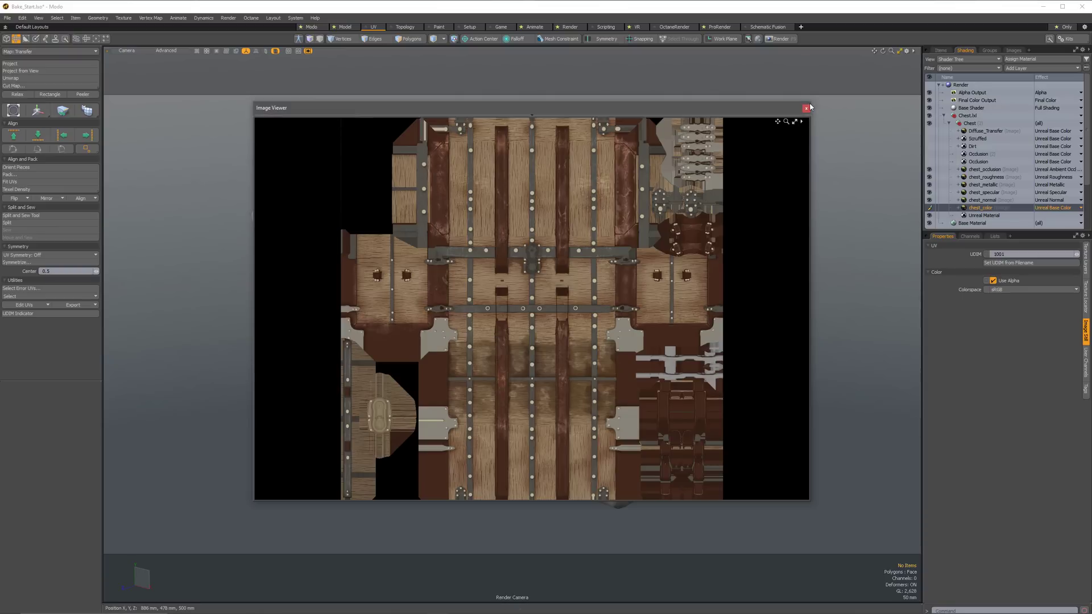
key(Escape)
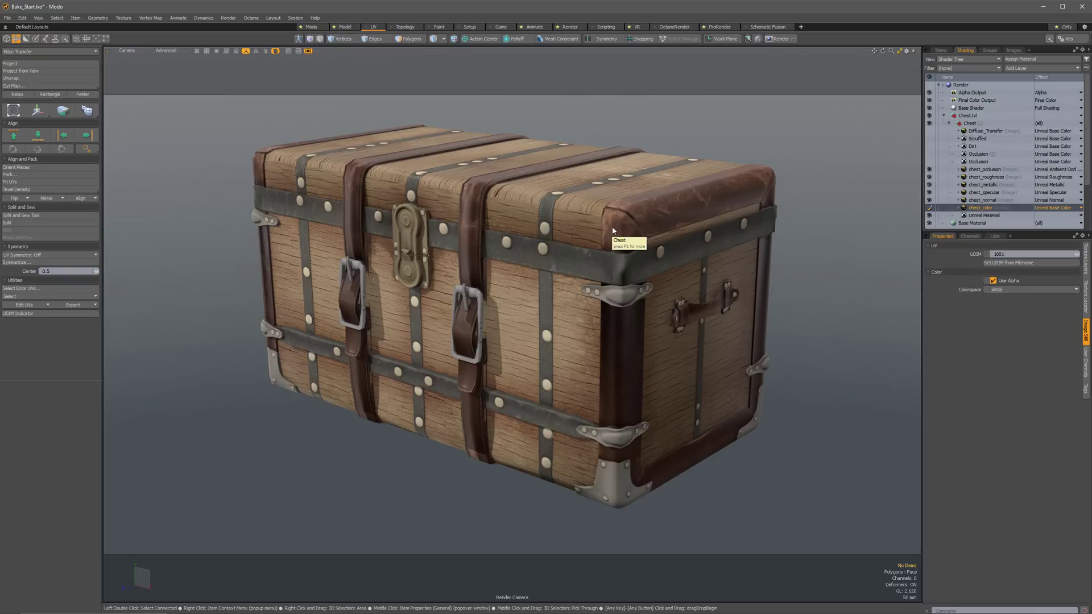
Render a preview of the chest while enabling the Scuffed, Dirt and Occlusion layers
key(alt+F9)
click(353, 215)
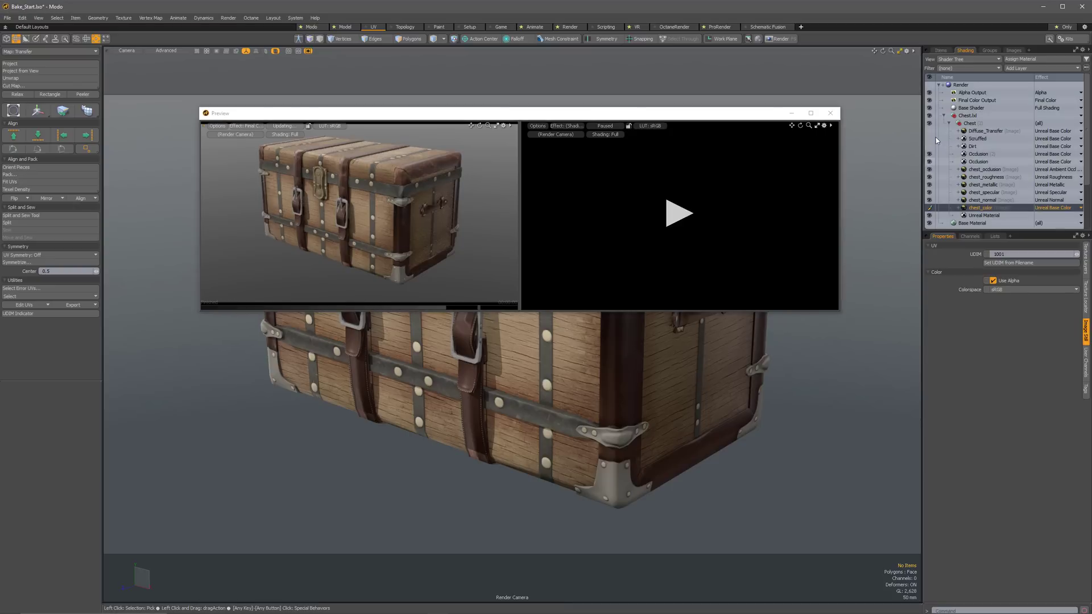
drag(929, 164, 929, 139)
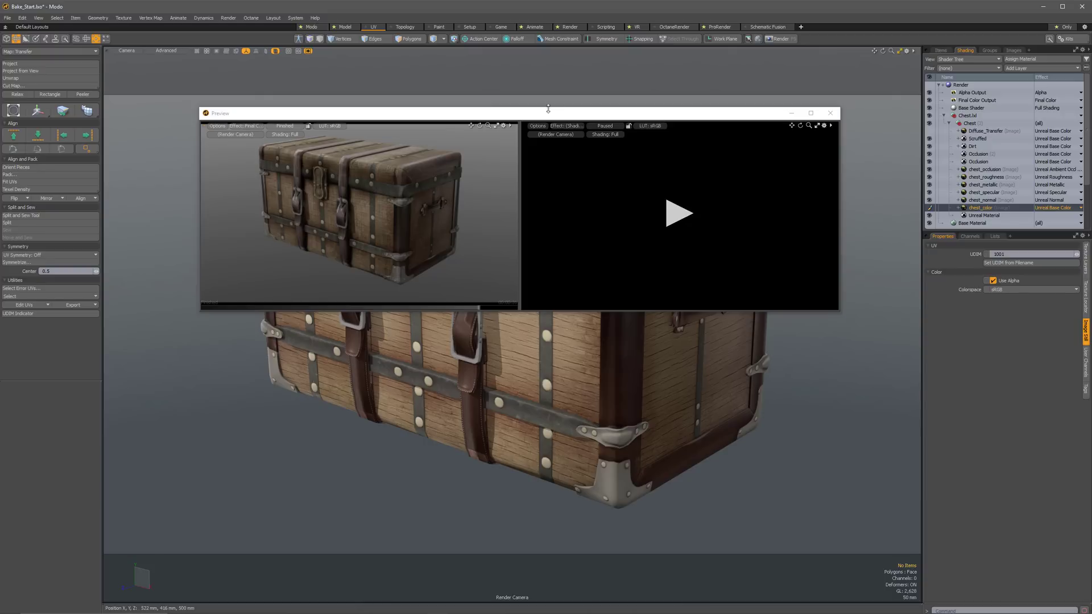
drag(358, 113, 1009, 185)
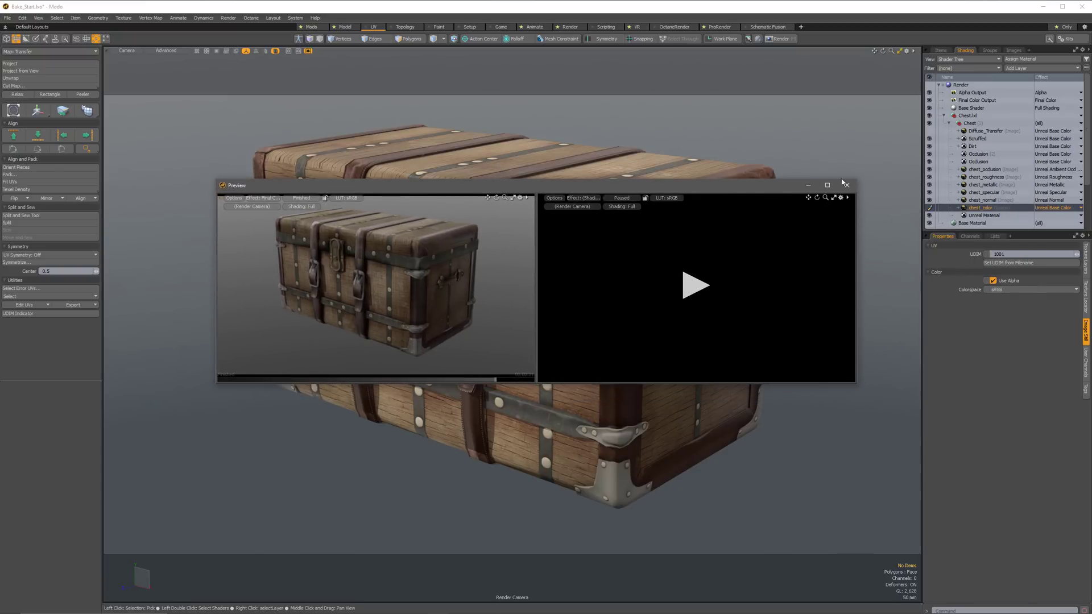
Hide the Diffuse_Transfer layer and re-render a preview of the chest
click(846, 184)
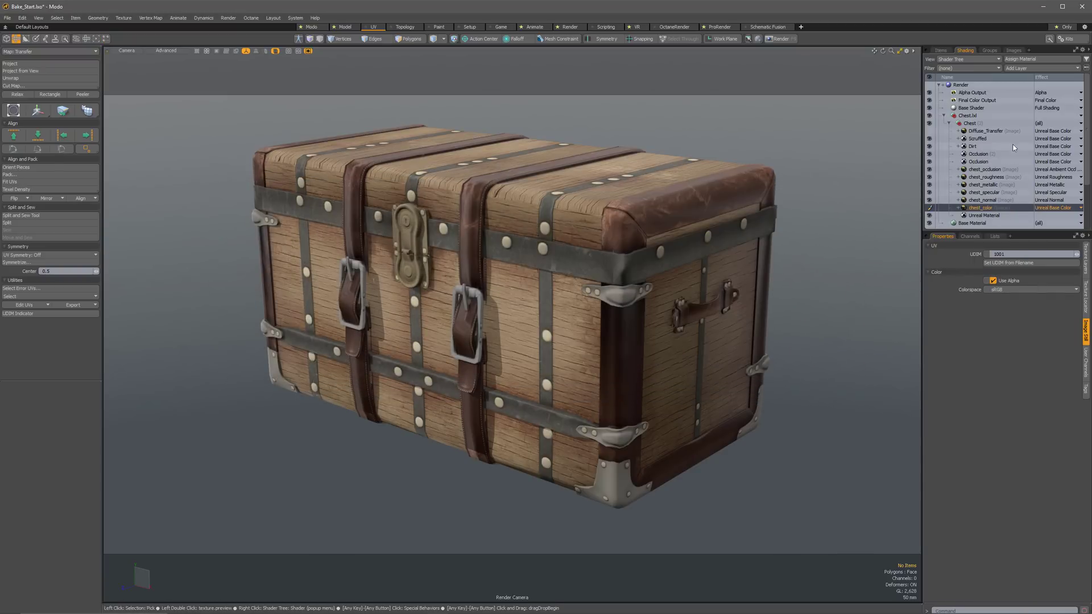
click(984, 132)
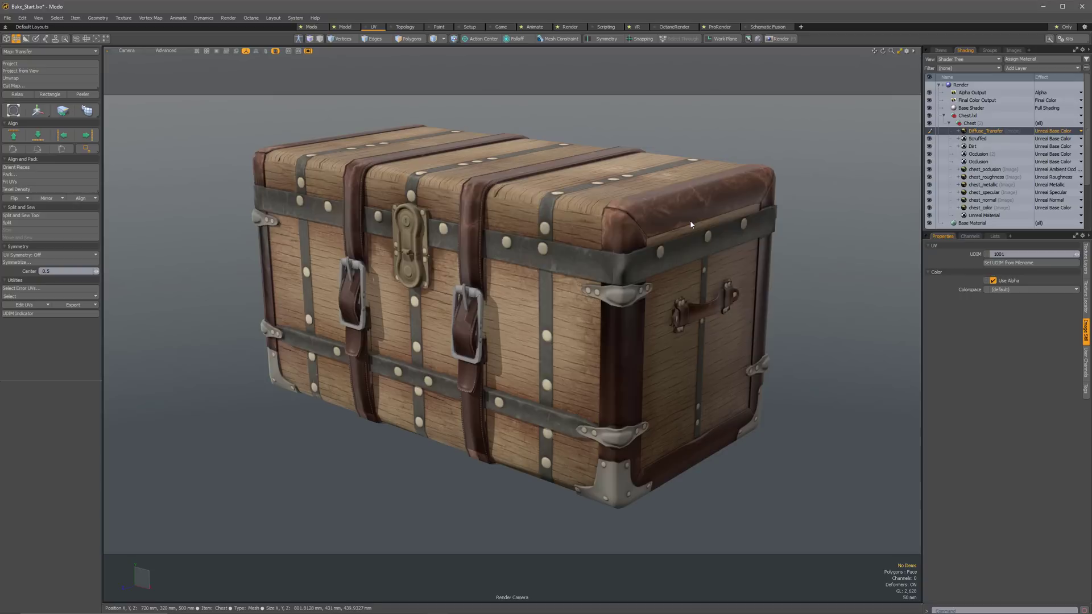
key(F8)
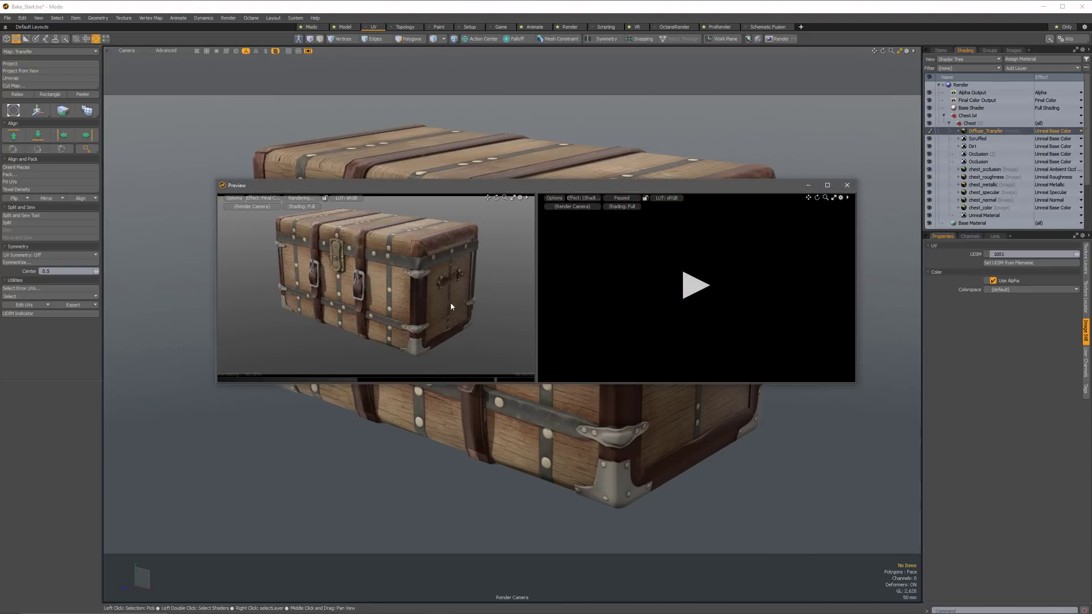
click(929, 131)
click(382, 274)
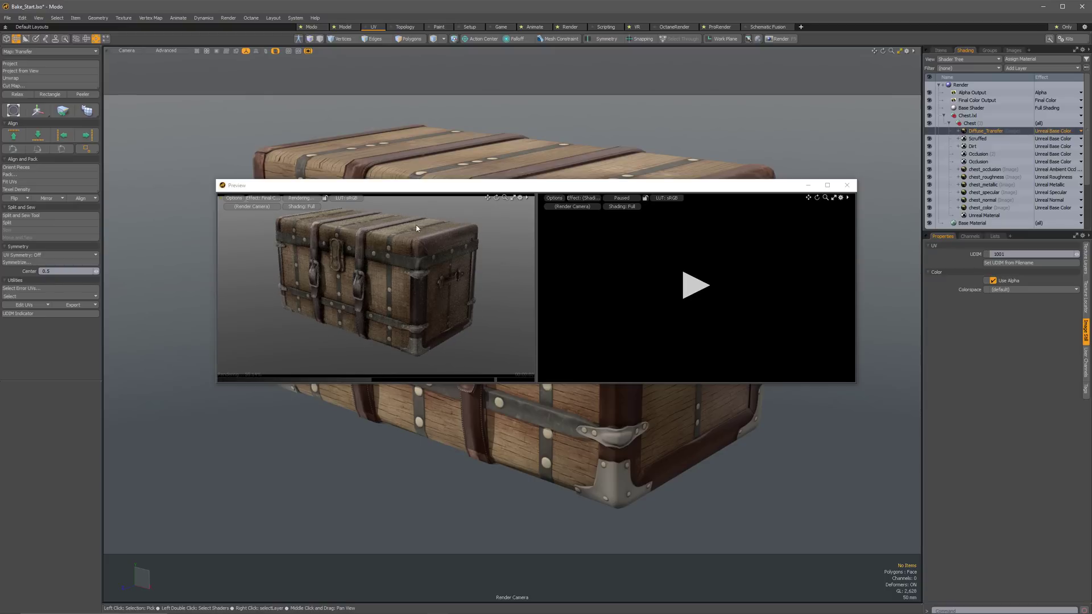
Duplicate the Diffuse_Transfer layer and check its image list, keeping the Diffuse_Transfer image
right_click(990, 131)
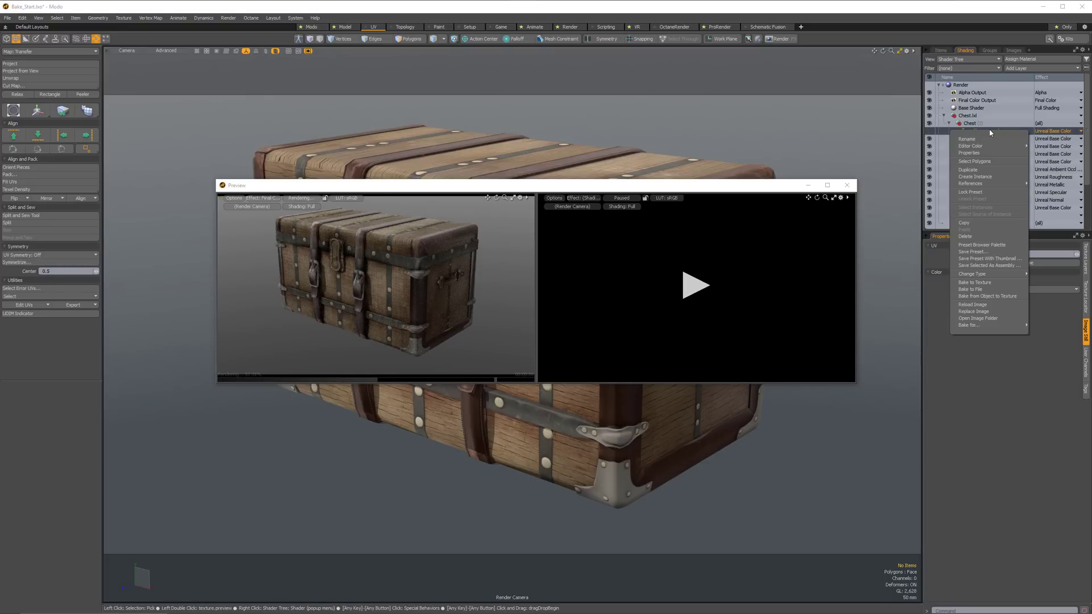
click(992, 170)
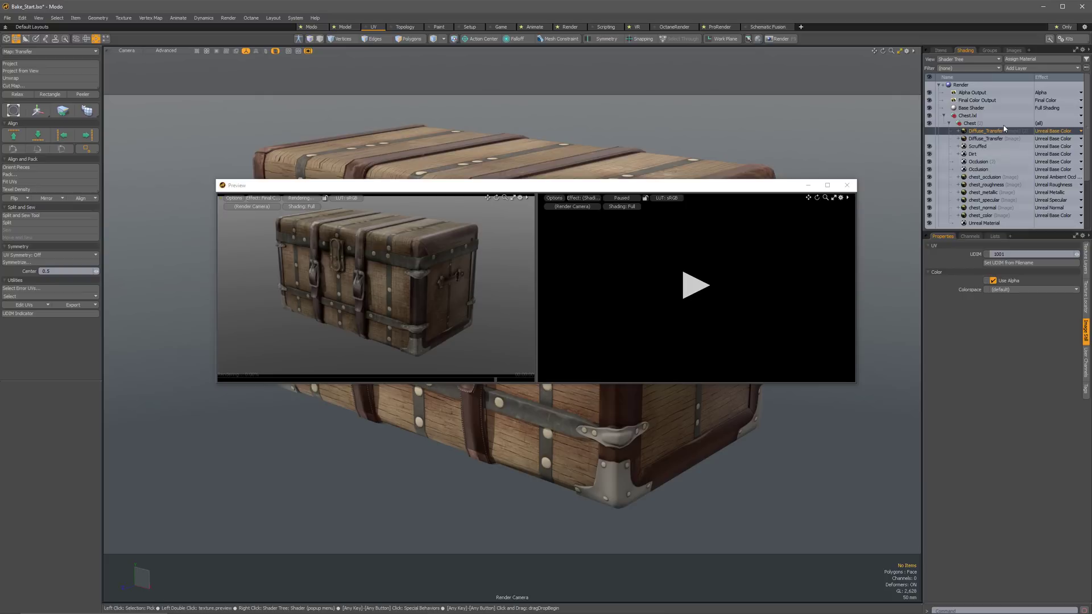
click(1083, 266)
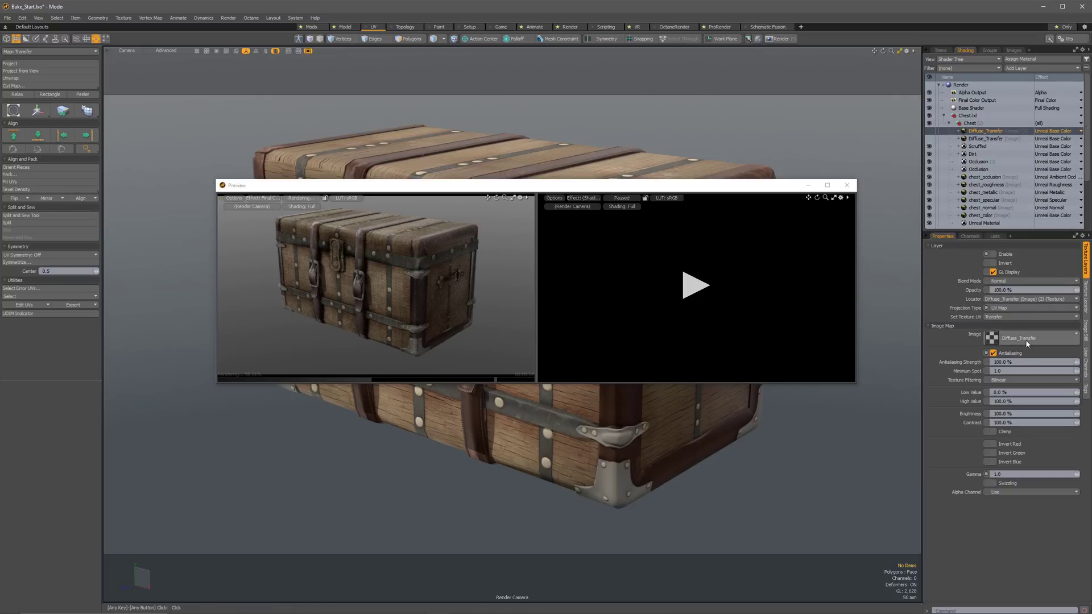
click(1027, 341)
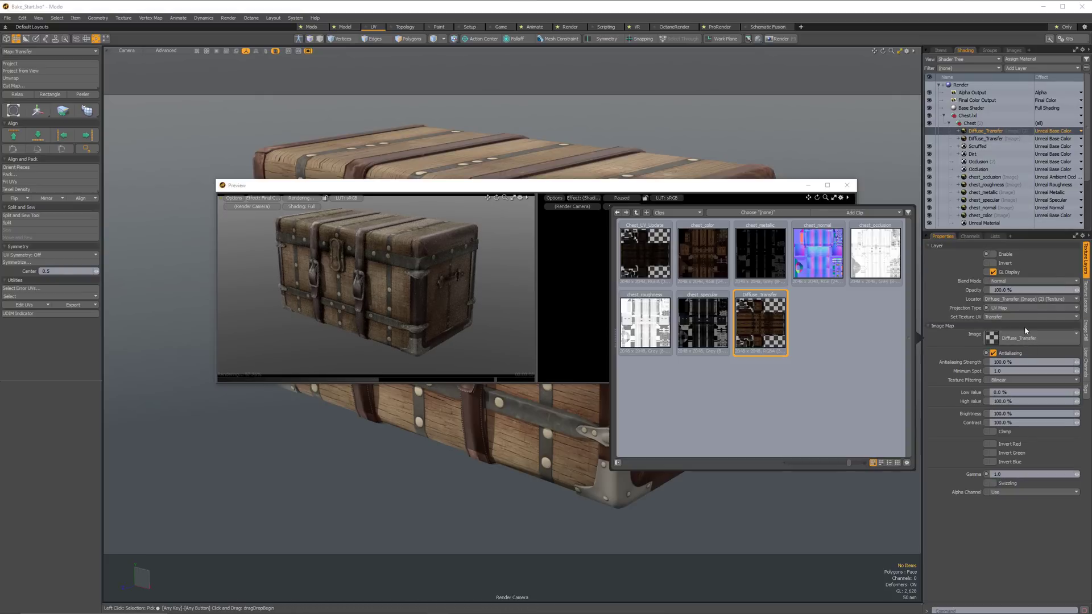
click(1019, 541)
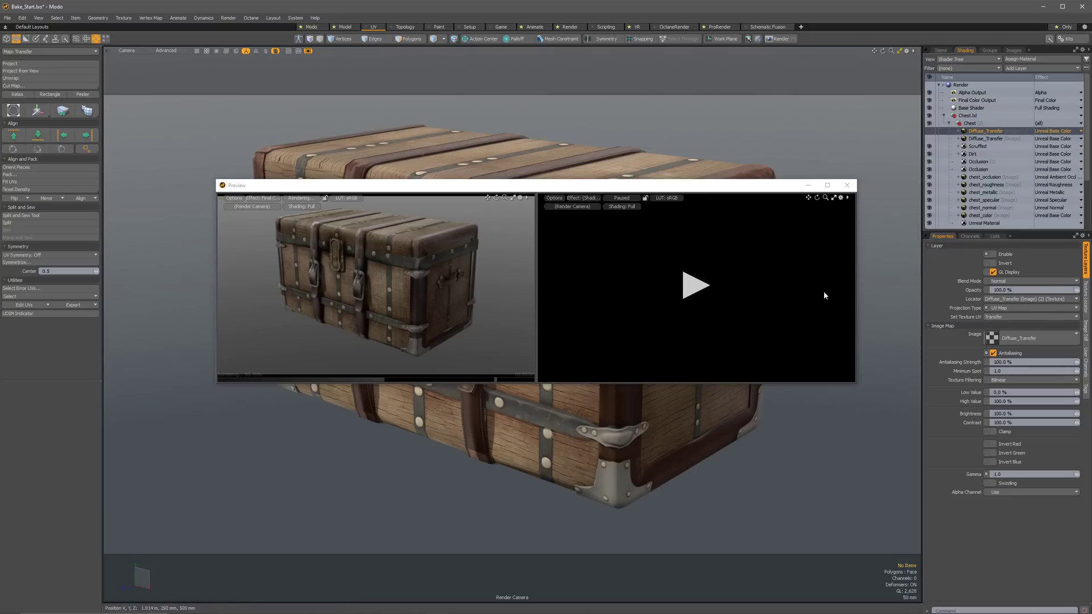
click(8, 19)
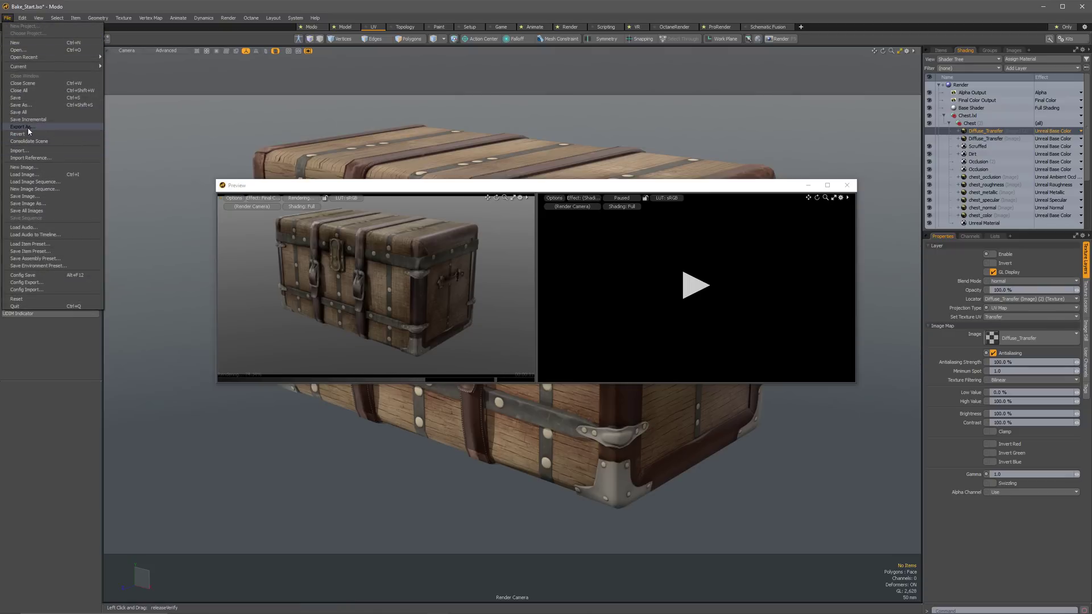
click(43, 210)
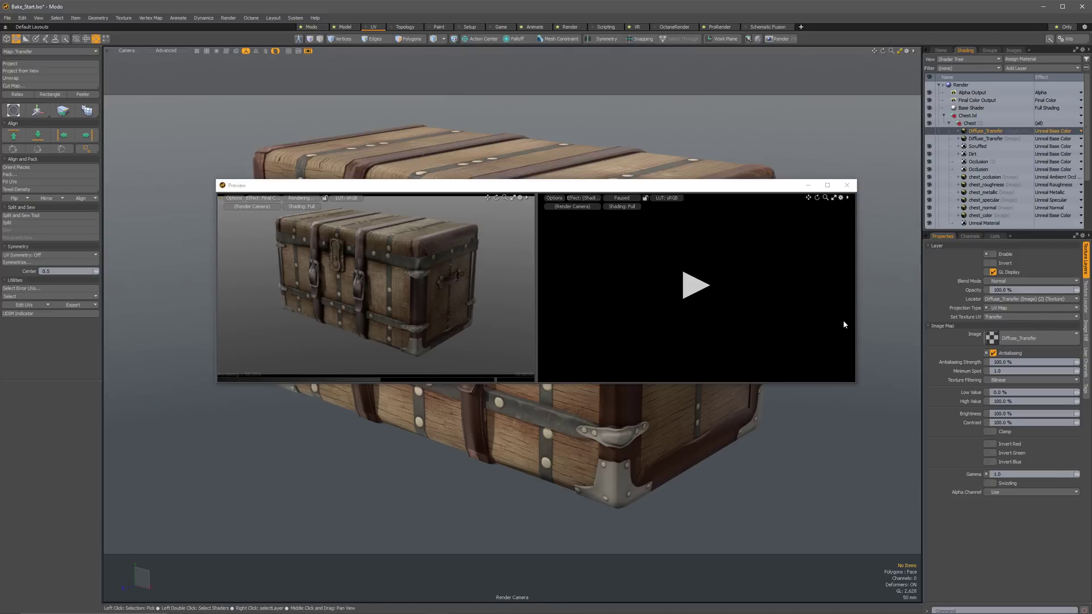
Add a new blank image clip to the layer, starting from the Diffuse_Transfer.tga file name
click(1045, 338)
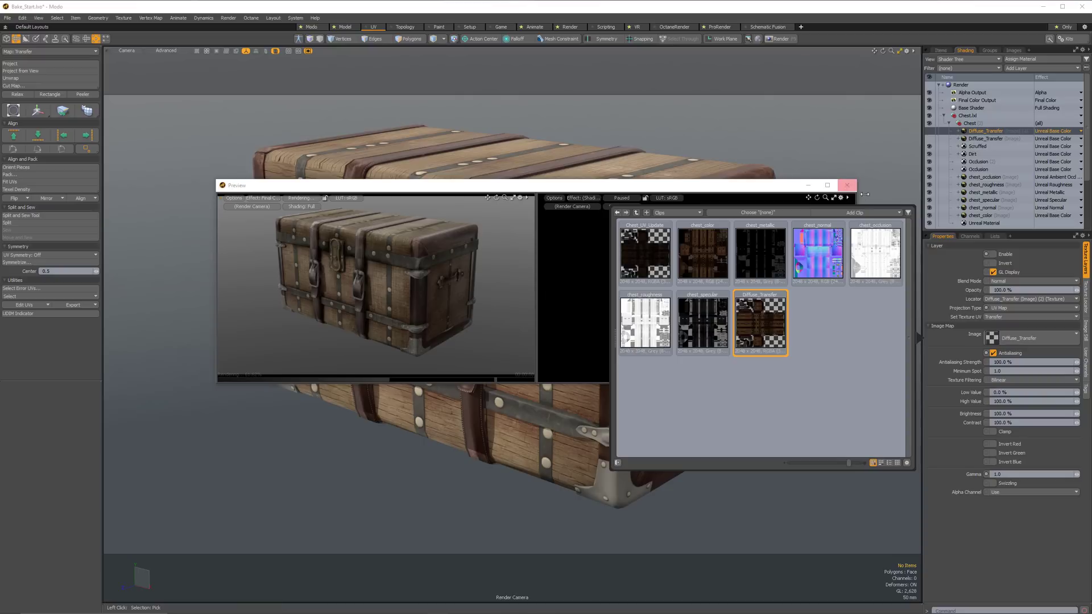
click(864, 213)
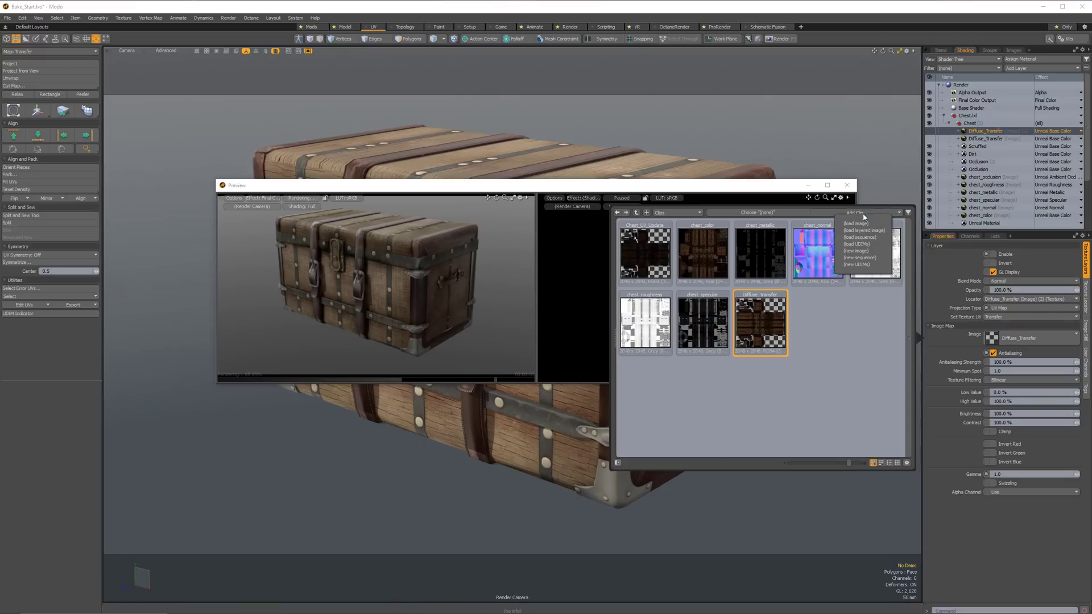
click(869, 251)
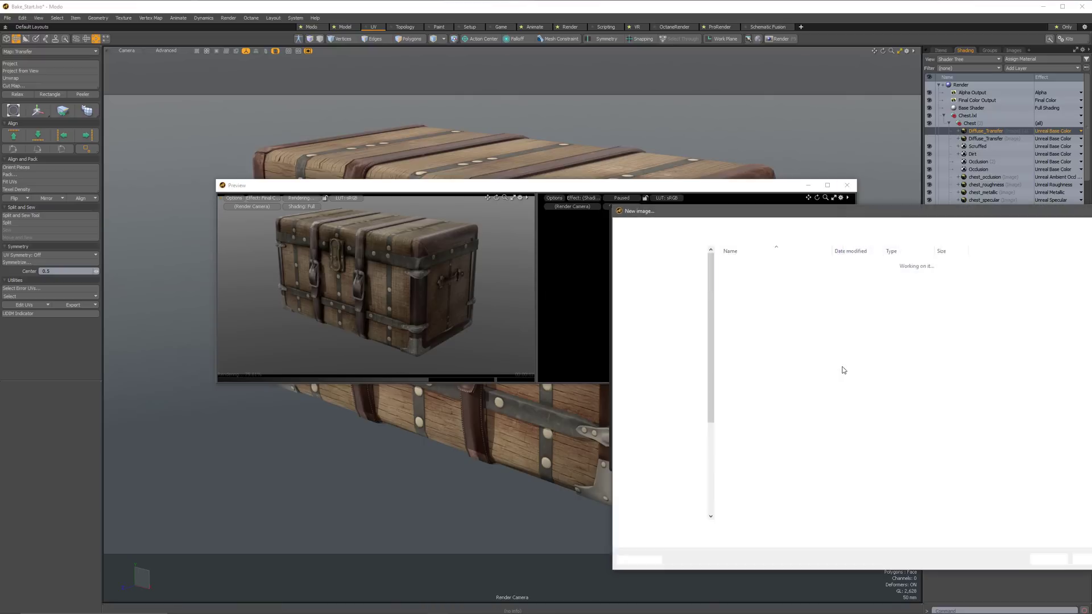
click(643, 278)
click(645, 290)
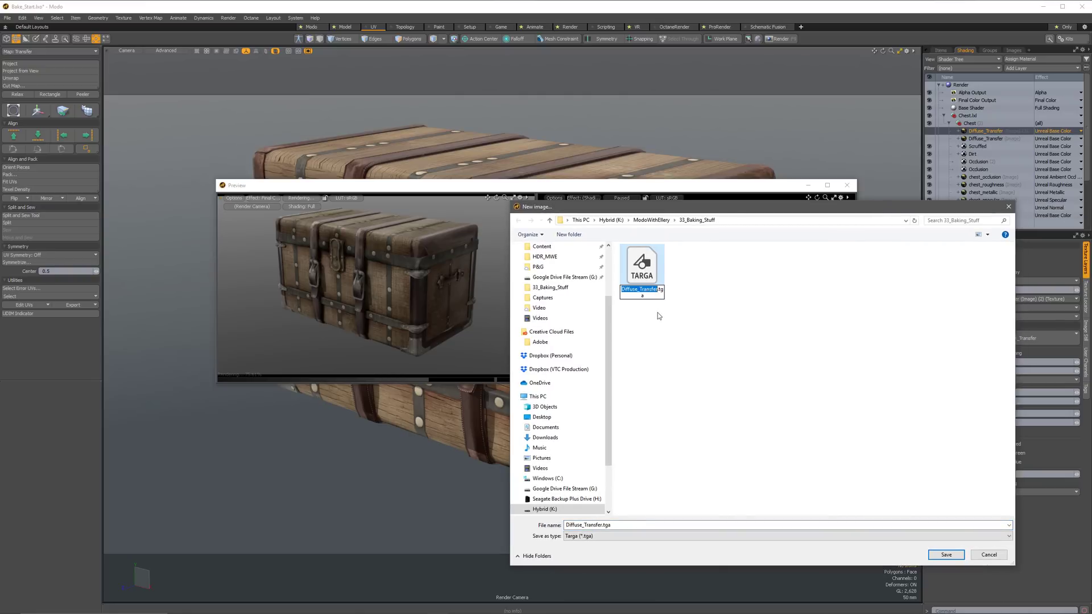
Rename the file to Diffuse_Worn.tga, save it, and accept the 2048 x 2048 RGBA settings
click(587, 525)
click(588, 525)
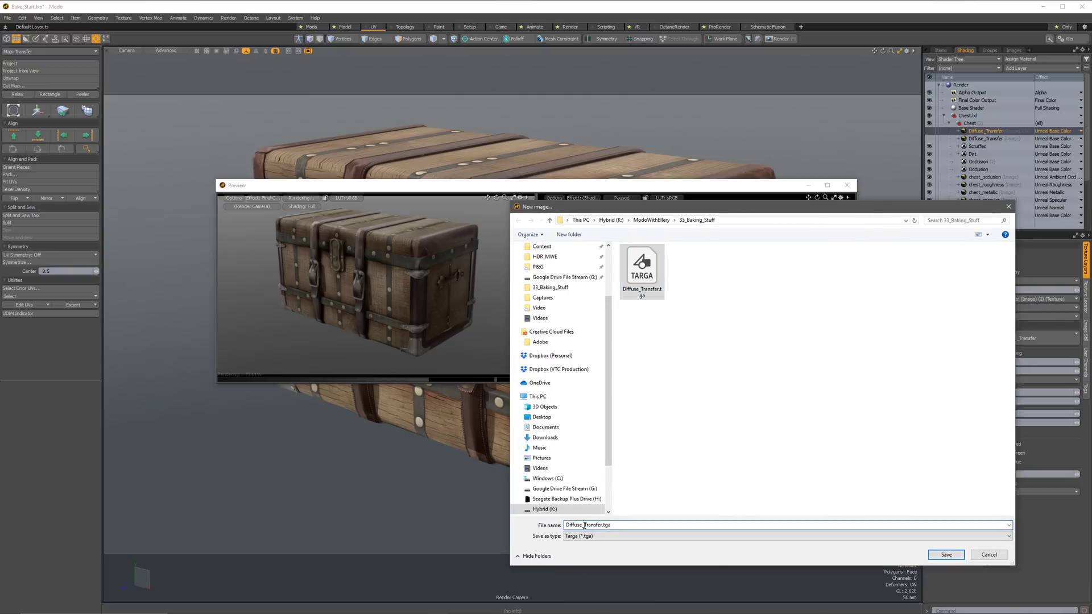
drag(584, 526, 605, 525)
text(R)
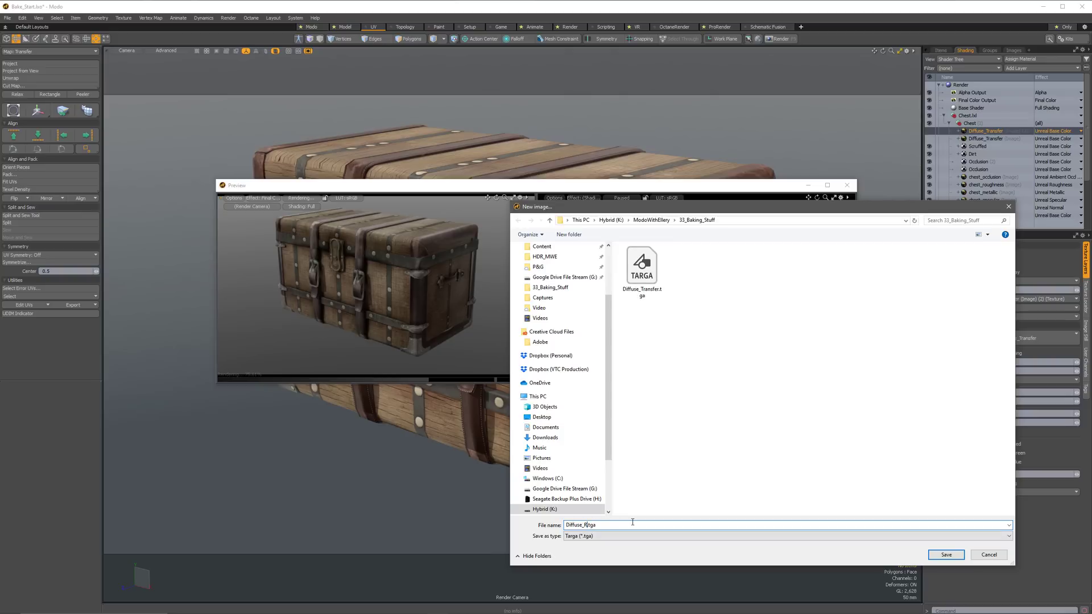
key(BackSpace)
text(Worn)
key(Return)
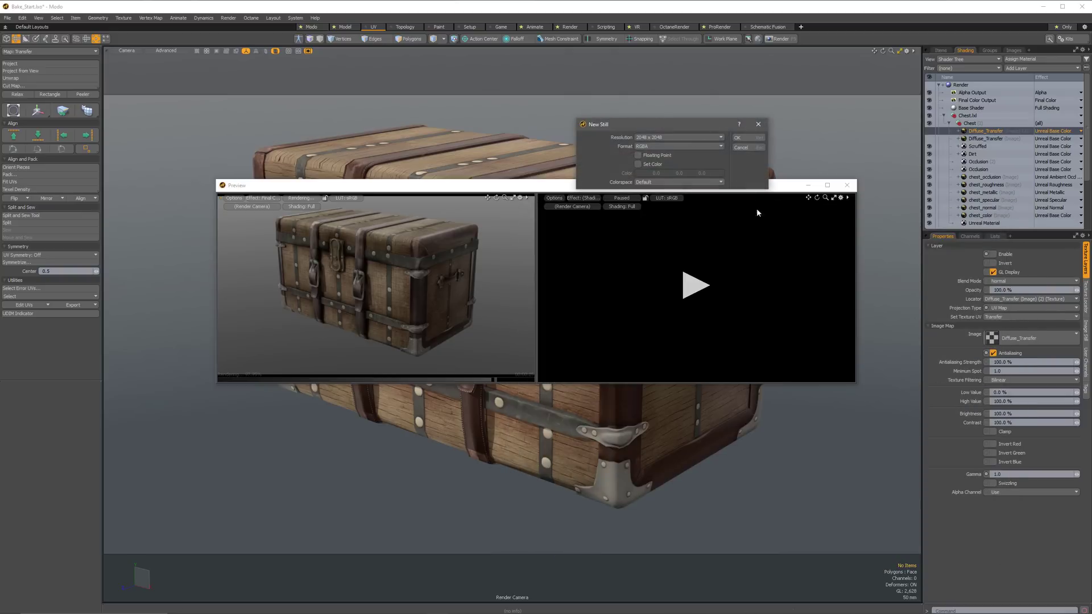
click(742, 138)
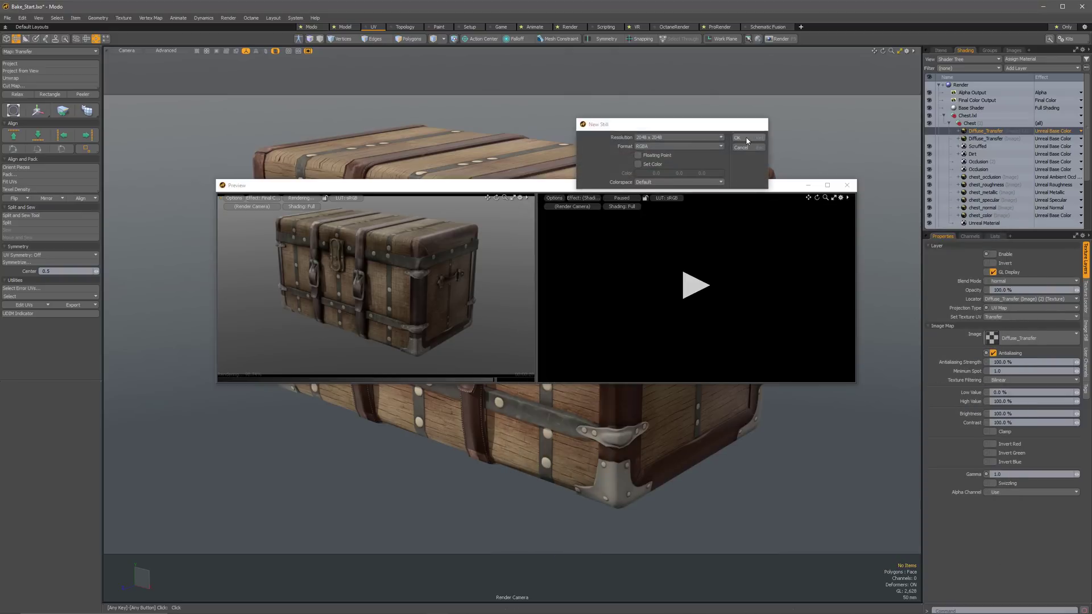
Bake the chest's layered shading from the Diffuse_Transfer layer into the Diffuse_Worn image
right_click(986, 134)
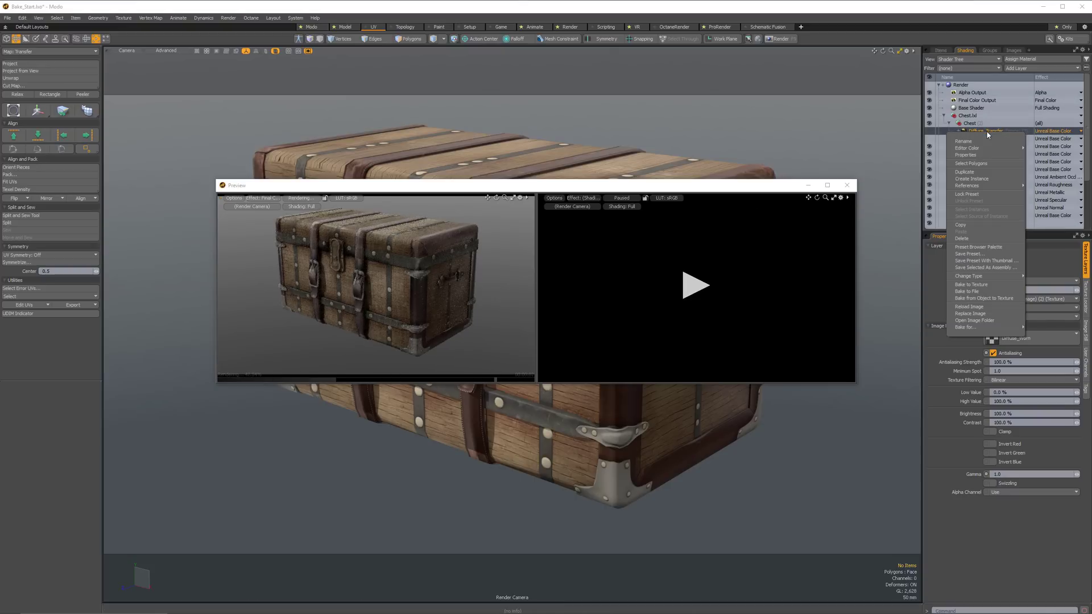
click(979, 285)
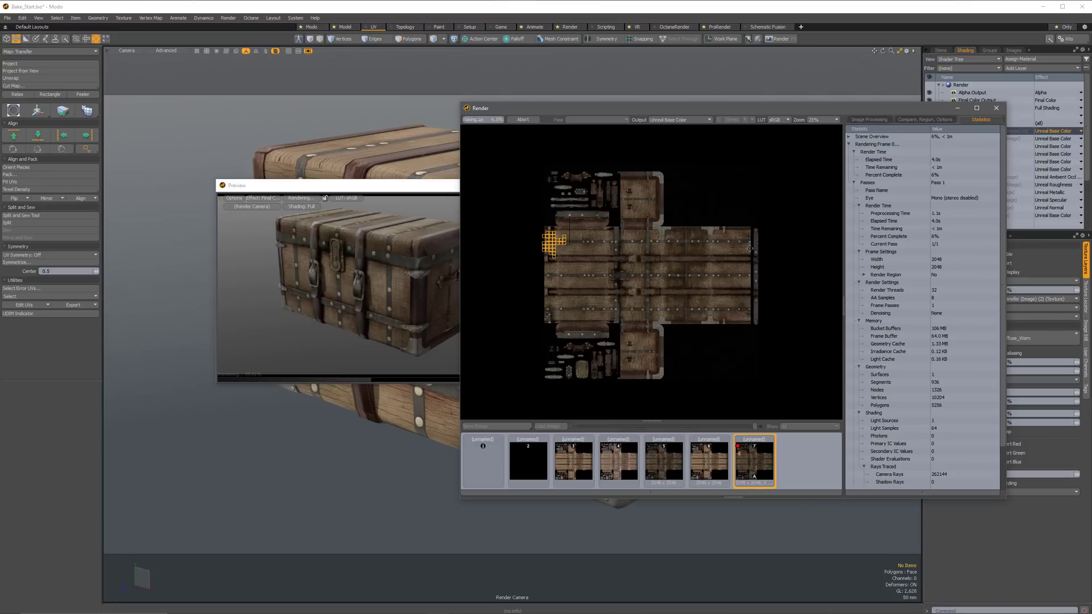
drag(861, 111, 787, 112)
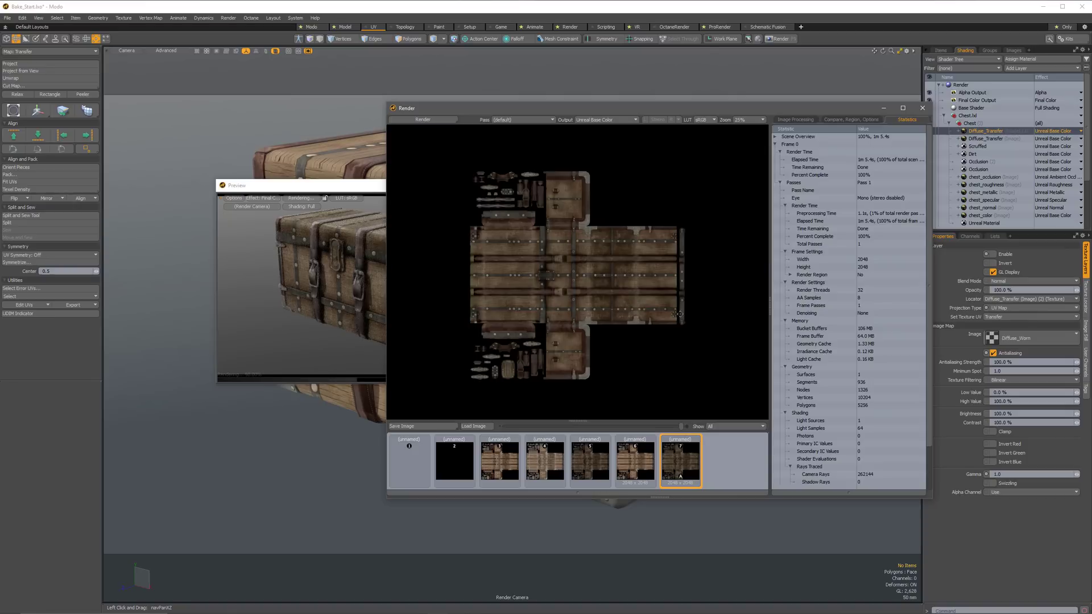
Close the render and preview windows and enable the baked worn texture layer
click(923, 109)
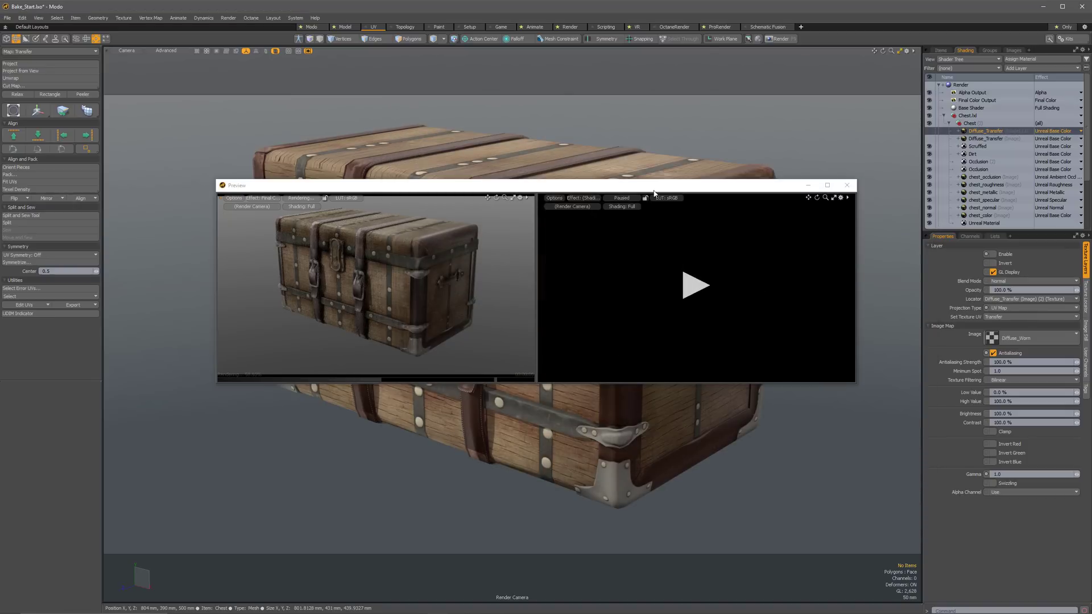
click(847, 185)
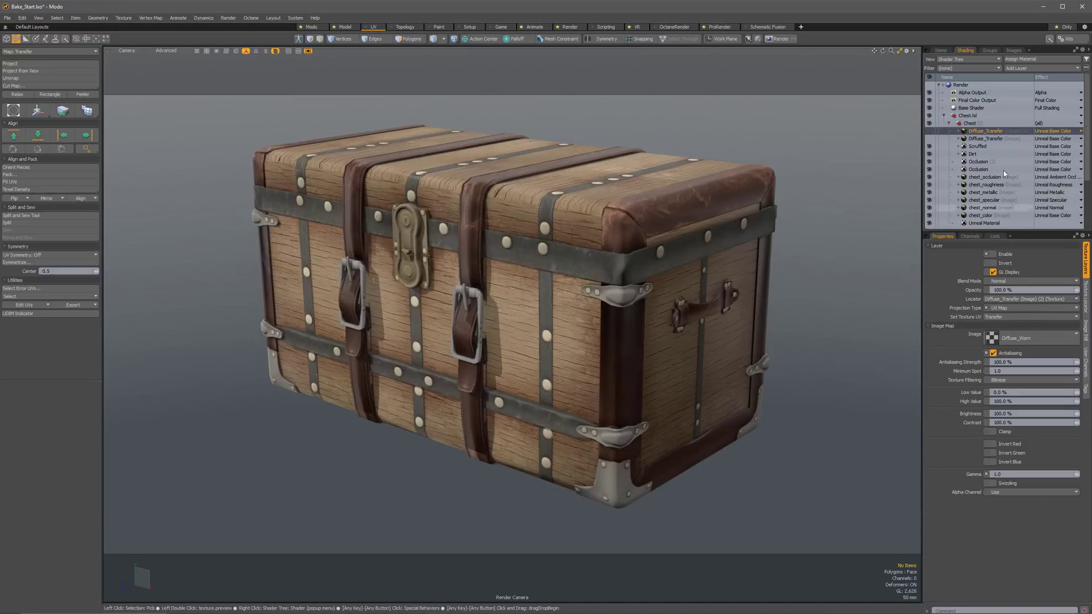
click(930, 130)
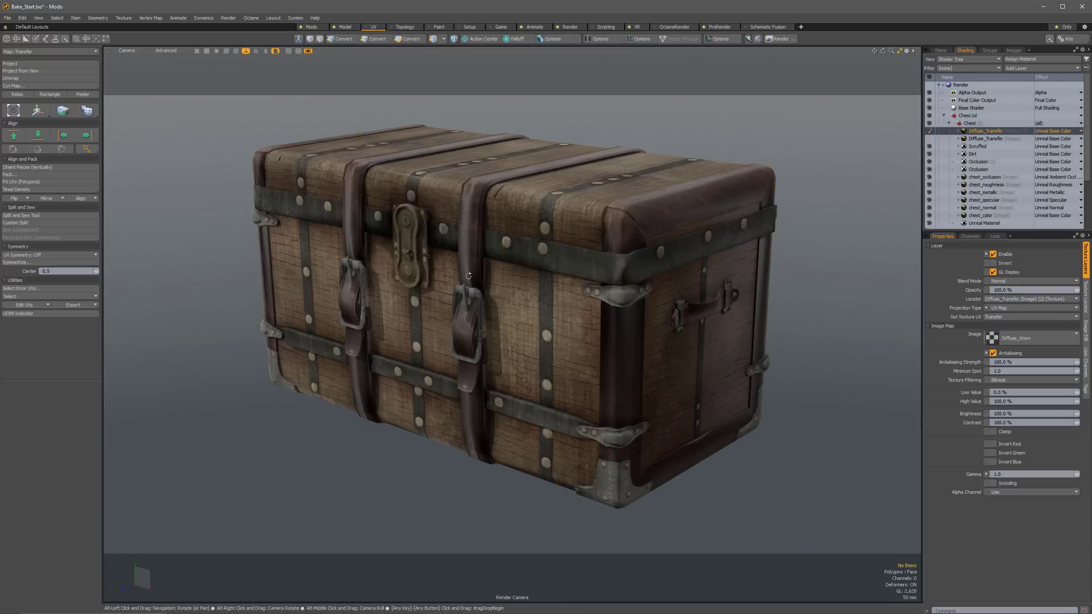
alt+drag(475, 276, 537, 250)
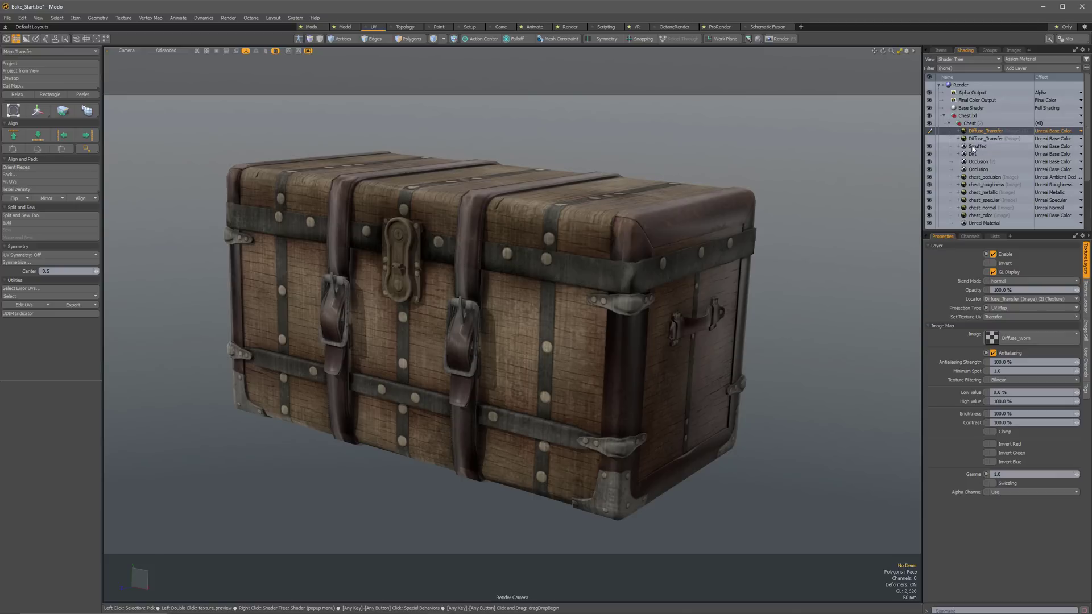
Toggle the baked layer to compare it, and hide the Dirt and both Occlusion layers
click(931, 132)
click(930, 132)
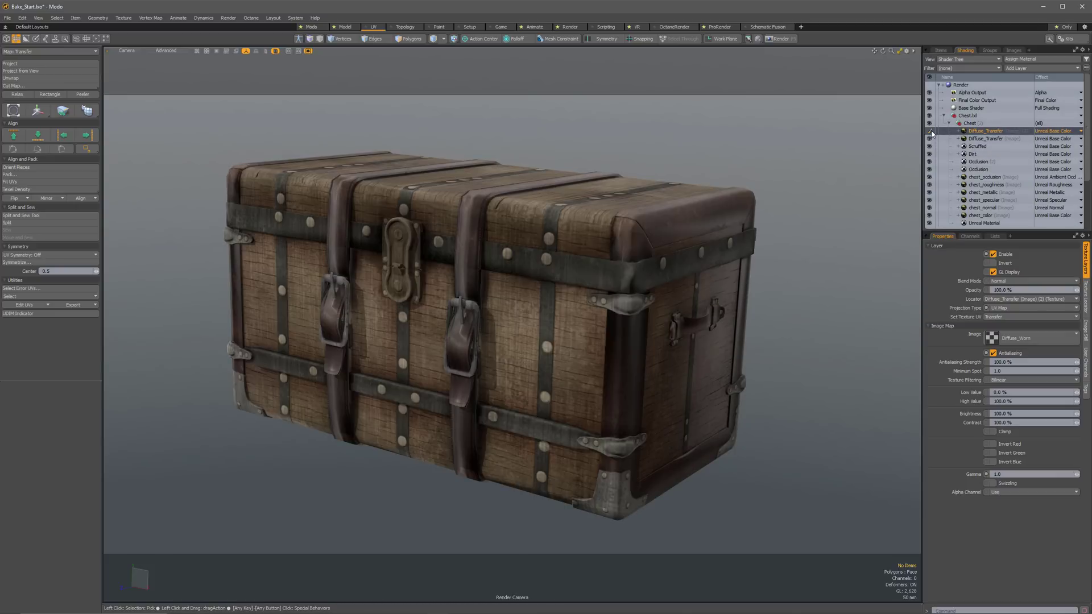
click(931, 131)
click(930, 131)
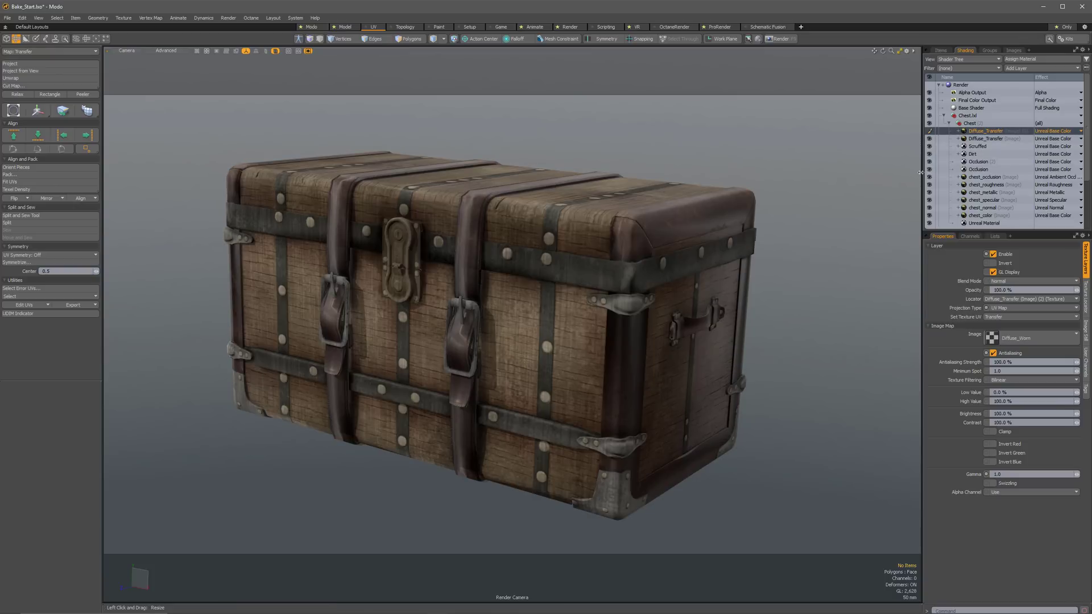
drag(930, 170, 930, 150)
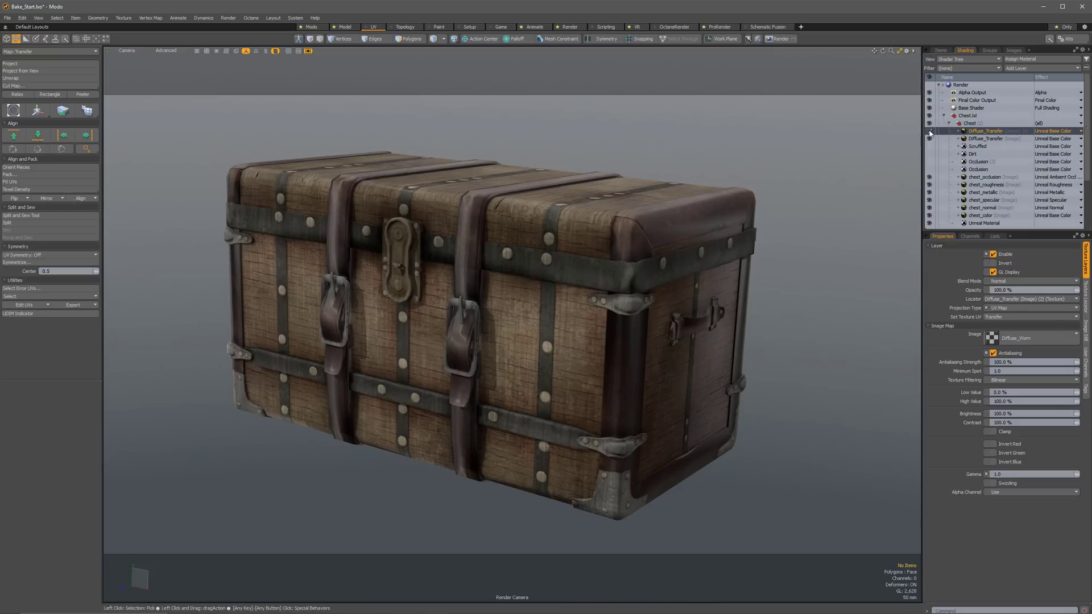
click(930, 132)
click(929, 131)
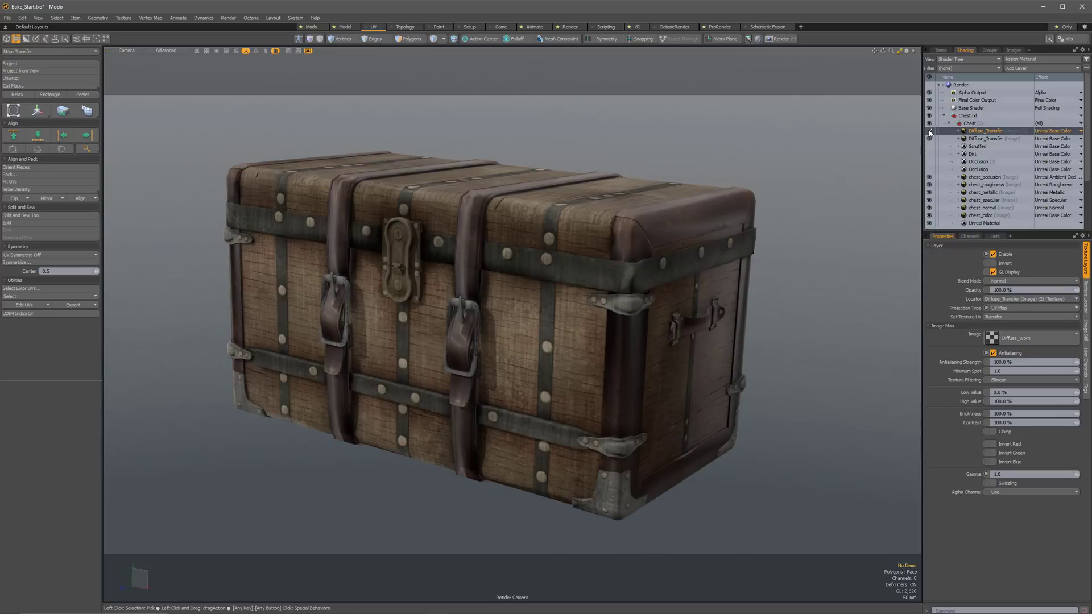